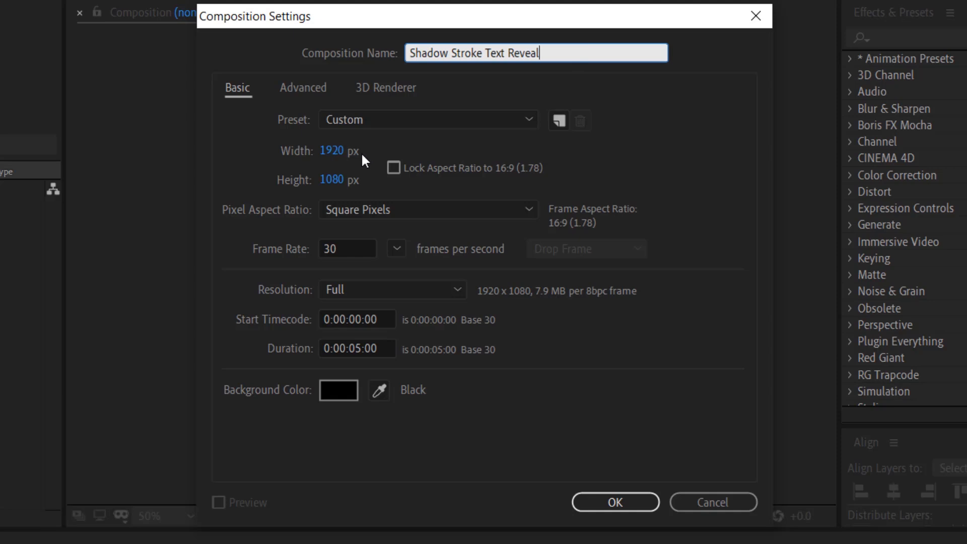
Create the Shadow Stroke Text Reveal composition at 1920 x 1080 px, 30 frames per second, with a duration of 0:00:05:00
click(359, 182)
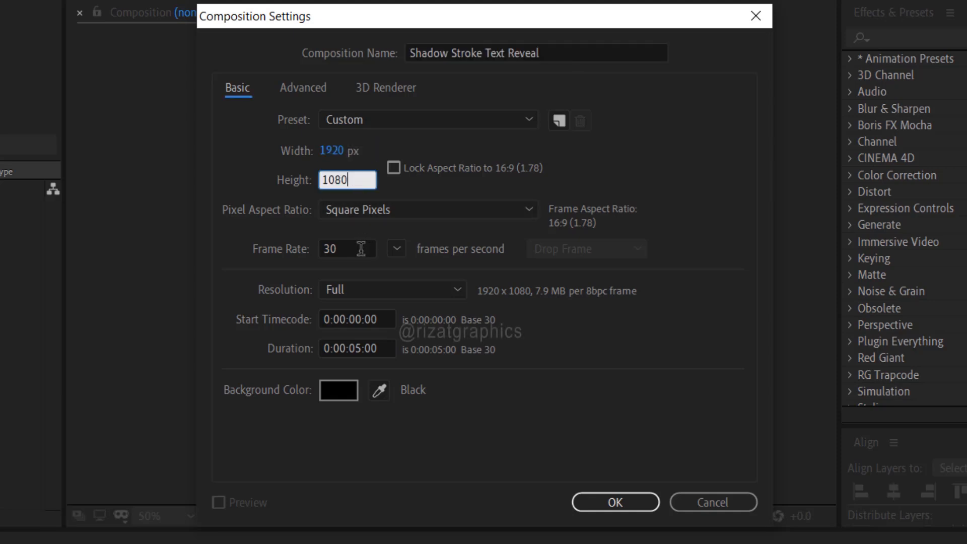
click(362, 248)
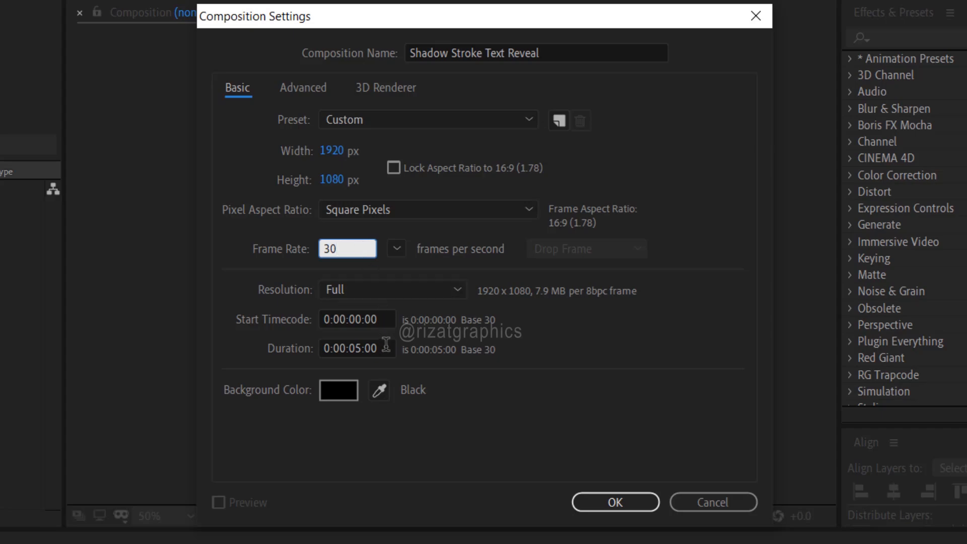
click(387, 349)
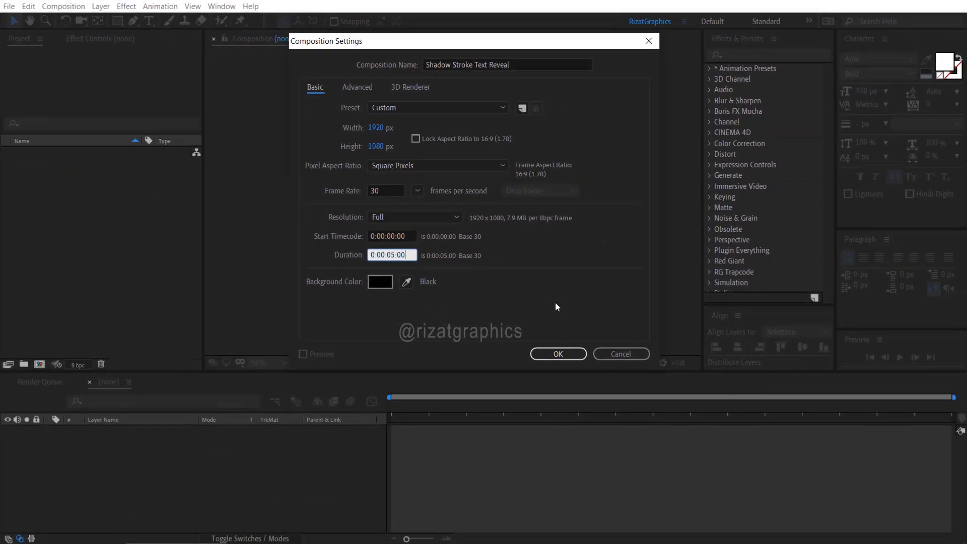
click(559, 354)
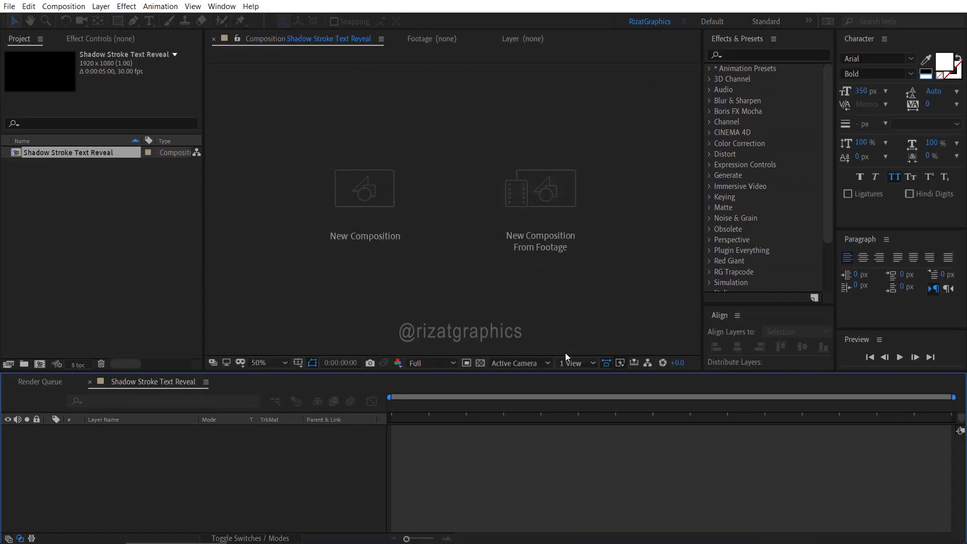
Add a text layer reading "TEXT" in the composition
click(149, 23)
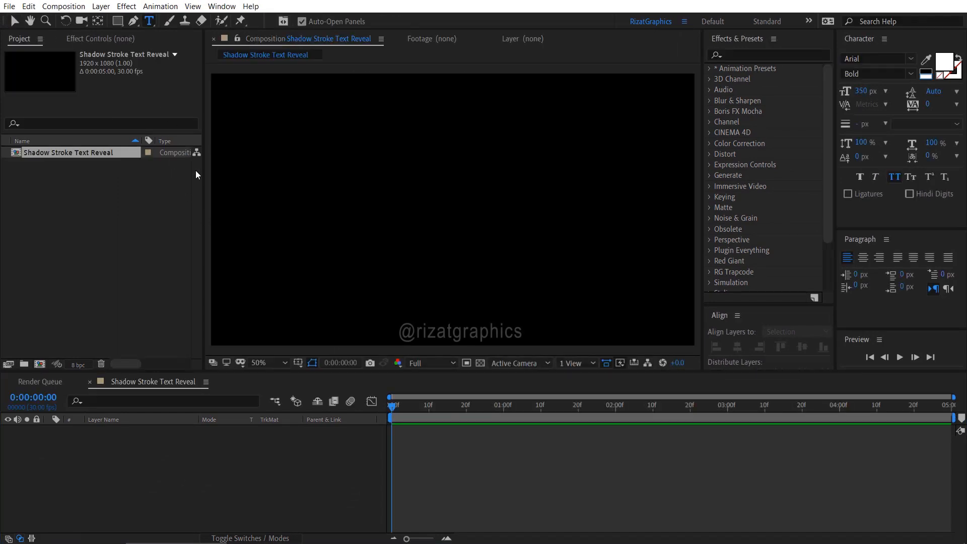
click(341, 237)
text(TEXT)
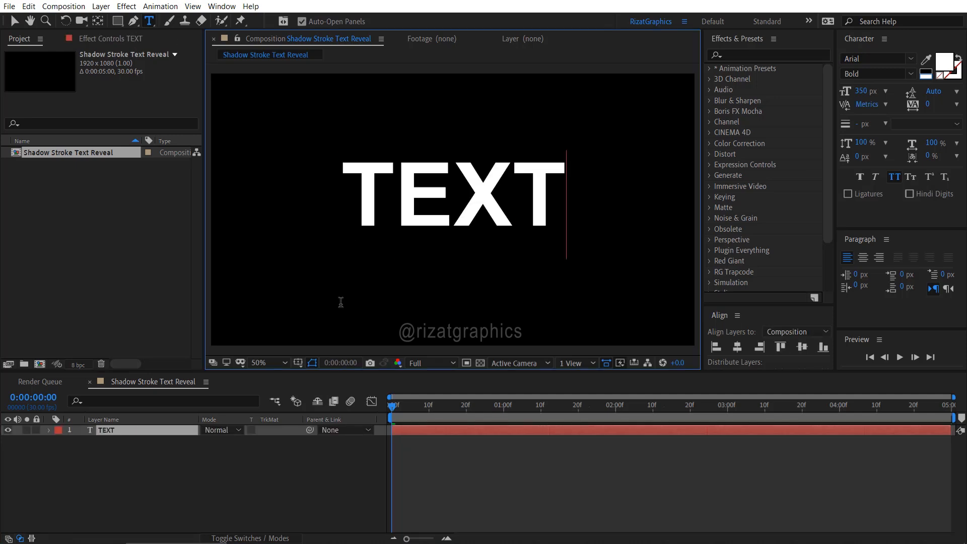
Center the text layer's anchor point and align the layer vertically and horizontally to the center of the composition
click(178, 431)
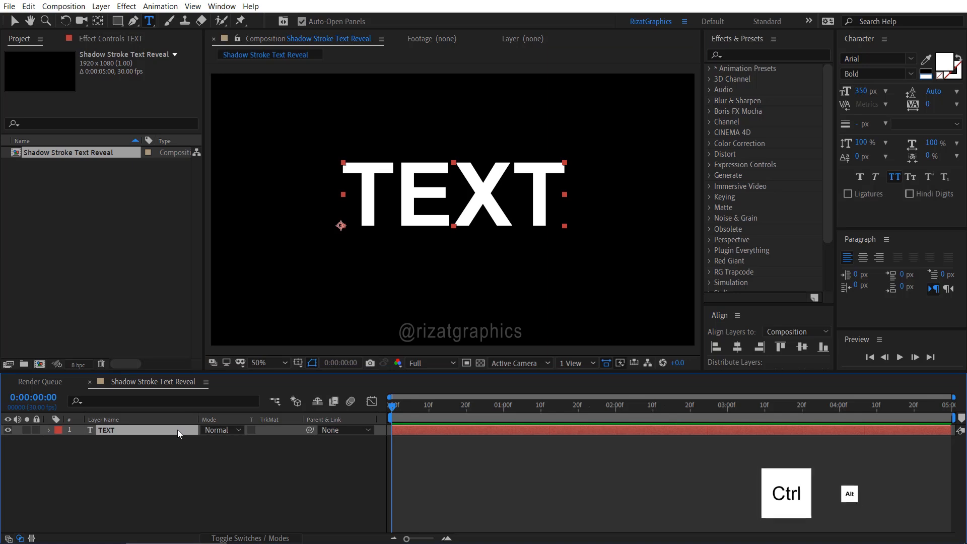
key(ctrl+alt+Home)
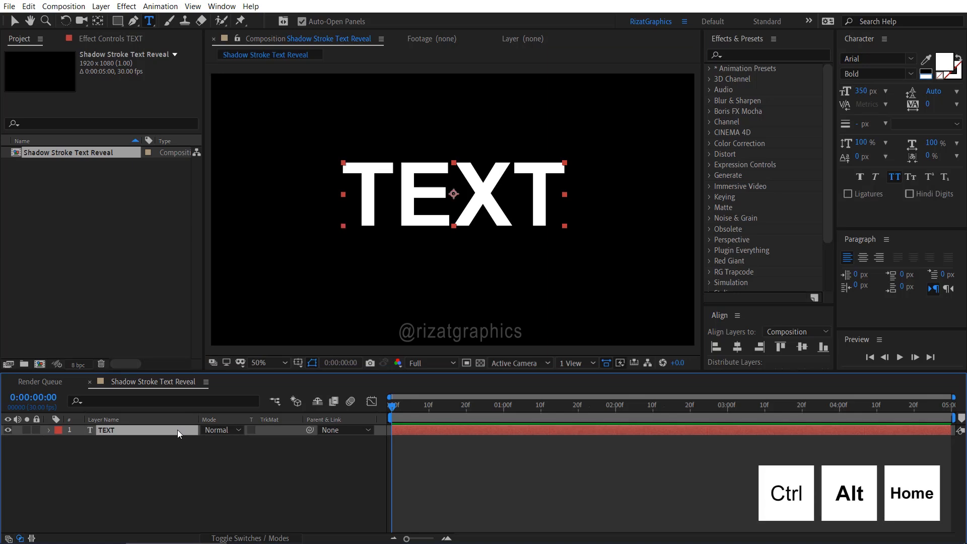
click(801, 347)
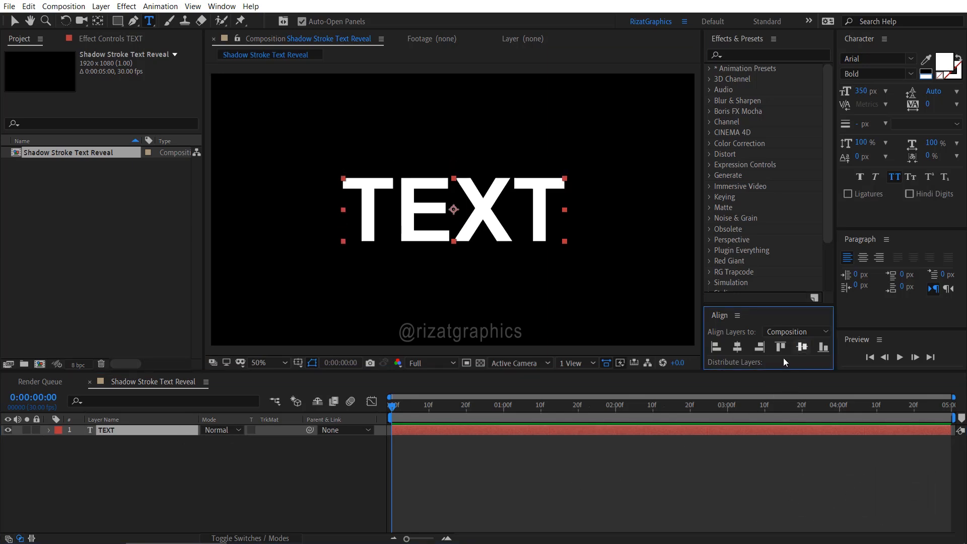
click(739, 350)
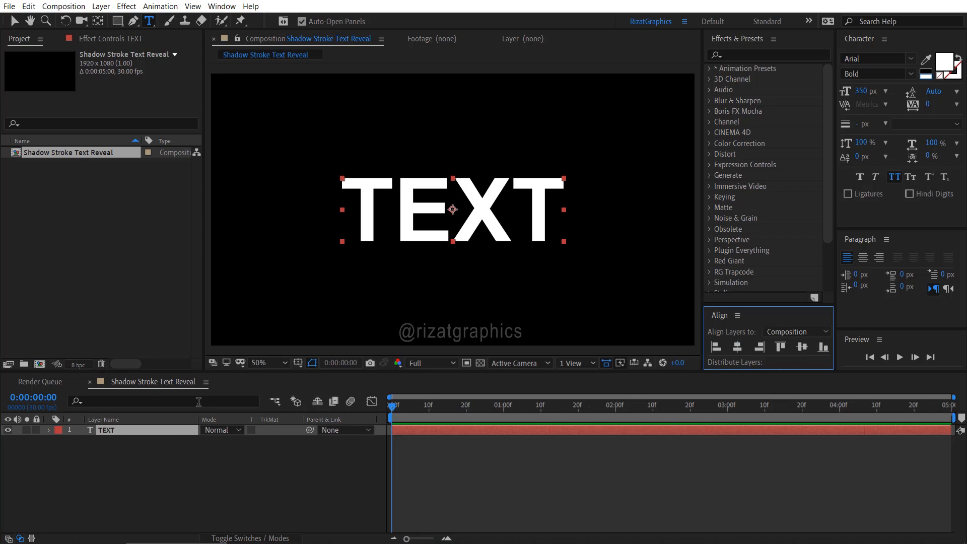
Create shapes from the TEXT layer and delete the original text layer
right_click(162, 429)
mouse_move(262, 356)
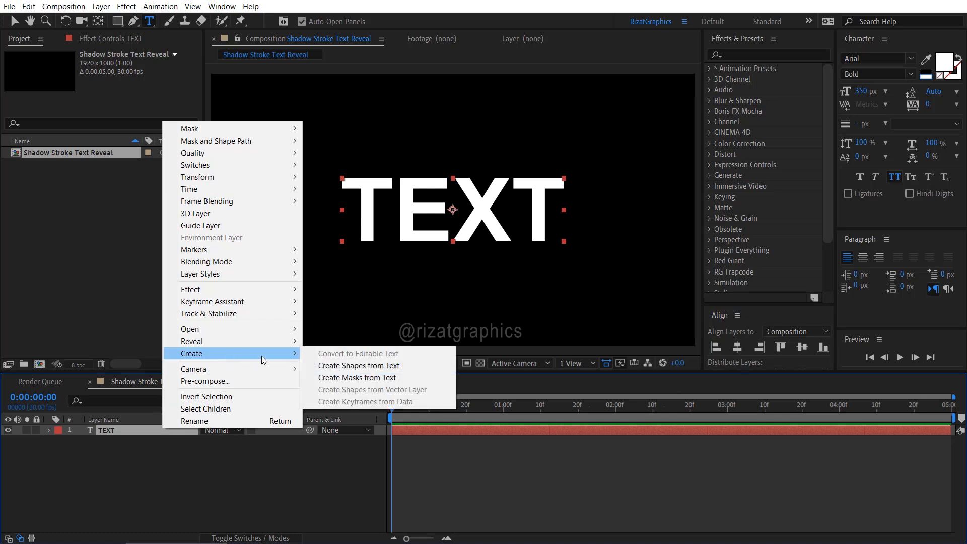
click(406, 371)
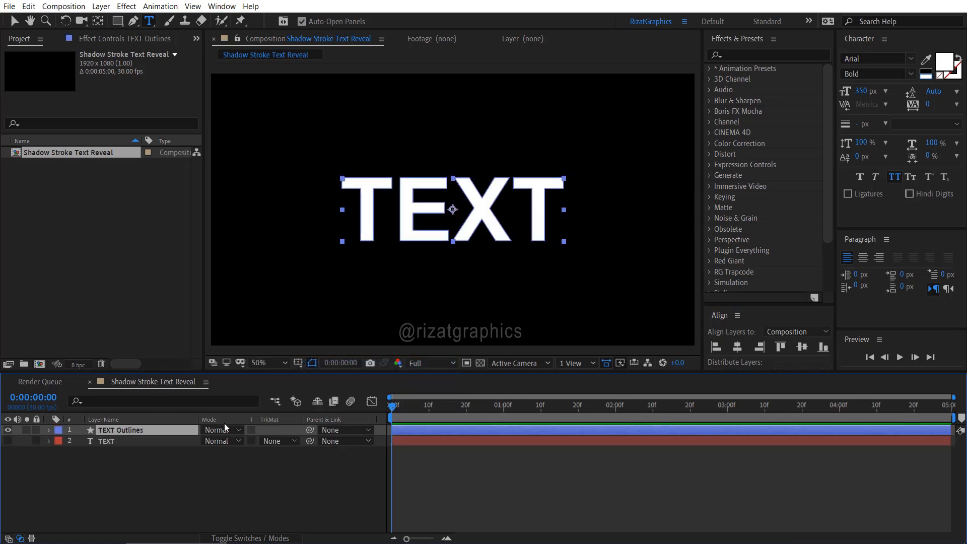
click(141, 444)
key(Delete)
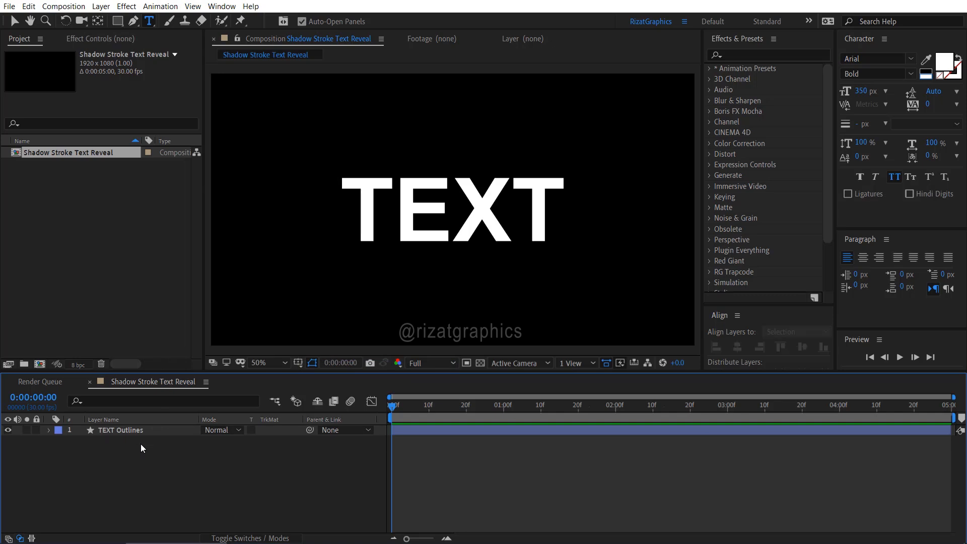
Duplicate the TEXT Outlines layer three times
click(126, 431)
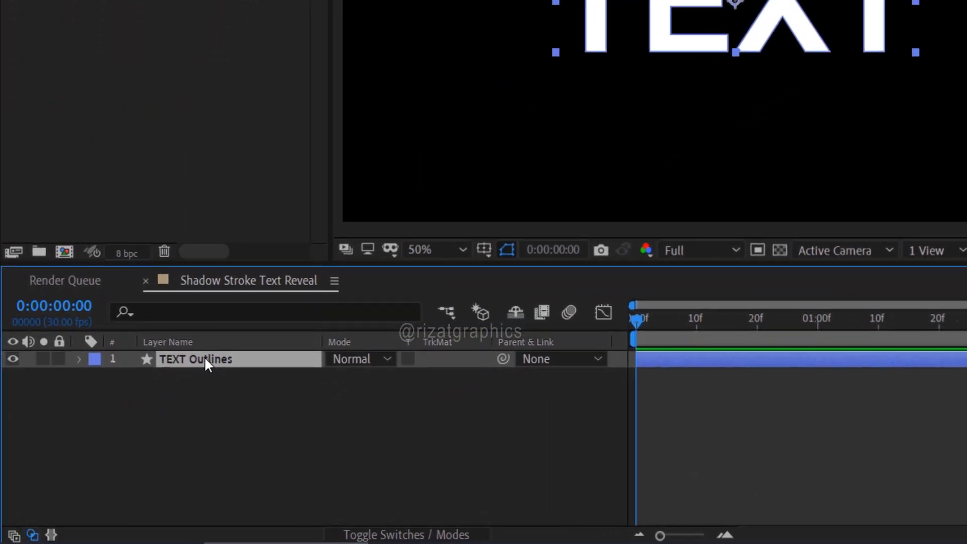
key(ctrl+d)
key(ctrl+d)
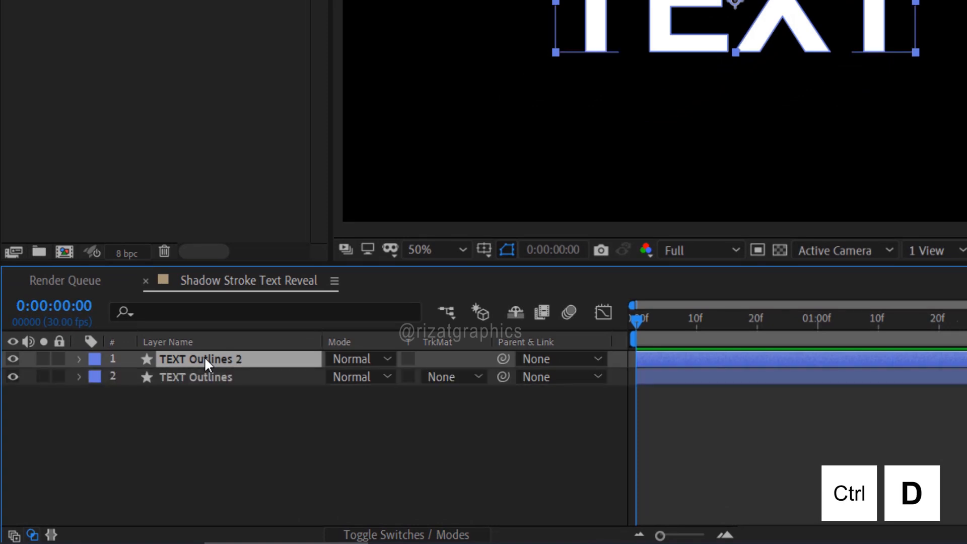
key(ctrl+d)
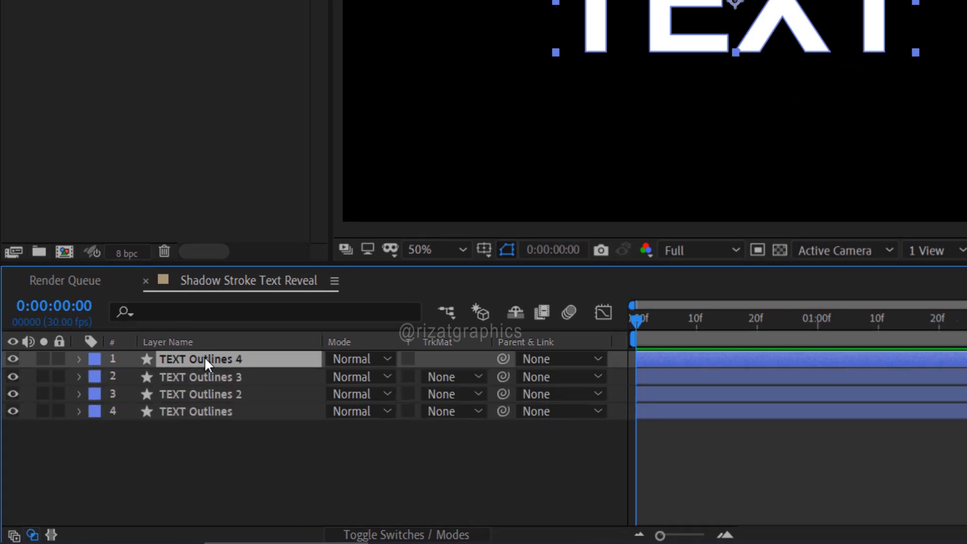
Rename the four outline layers T, E, X and T, in order from layer 1 to layer 4
key(Return)
text(T)
click(201, 373)
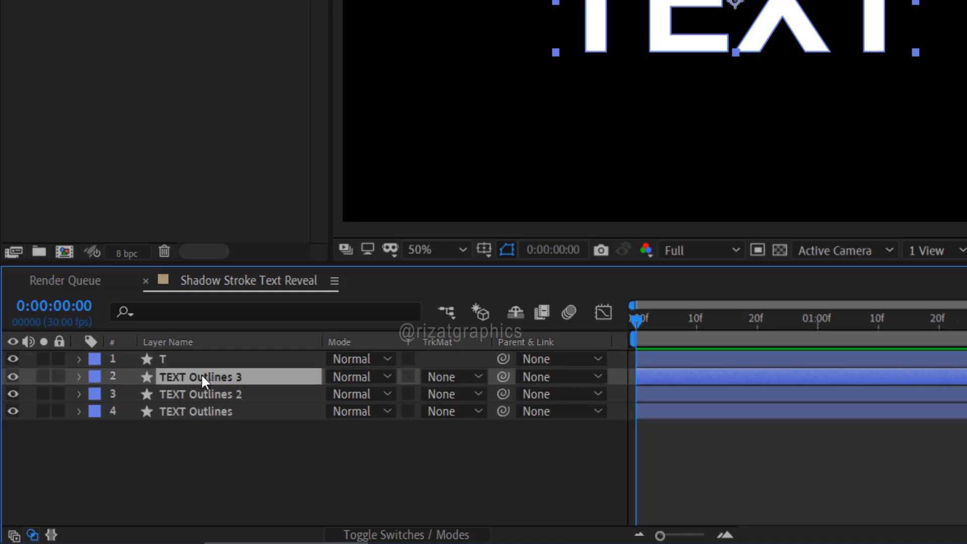
key(Return)
text(E)
click(201, 388)
key(Return)
text(X)
click(198, 406)
key(Return)
text(T)
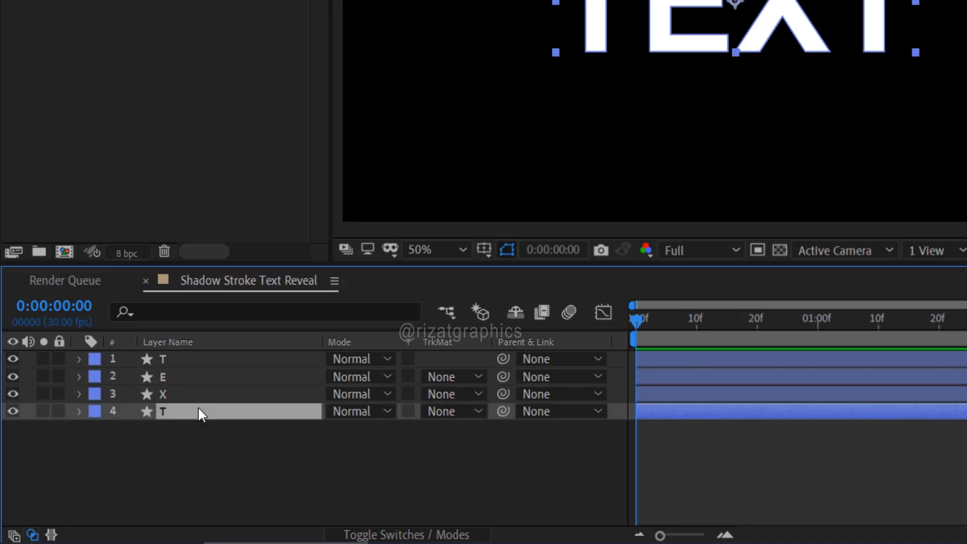
Hide layers 2 to 4 and delete the E, X and last T shape groups from layer 1, keeping only its first T
drag(14, 410, 13, 377)
click(79, 359)
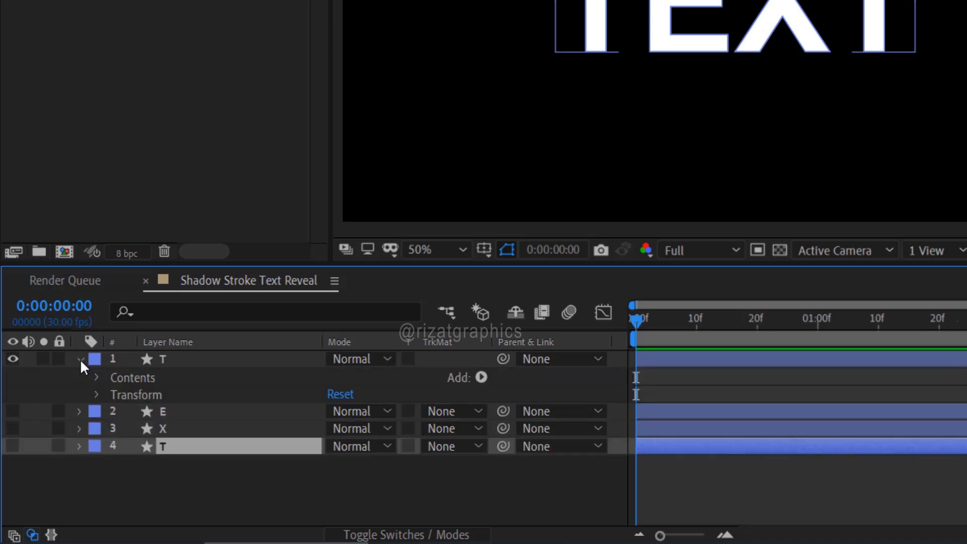
click(97, 377)
drag(138, 413, 140, 441)
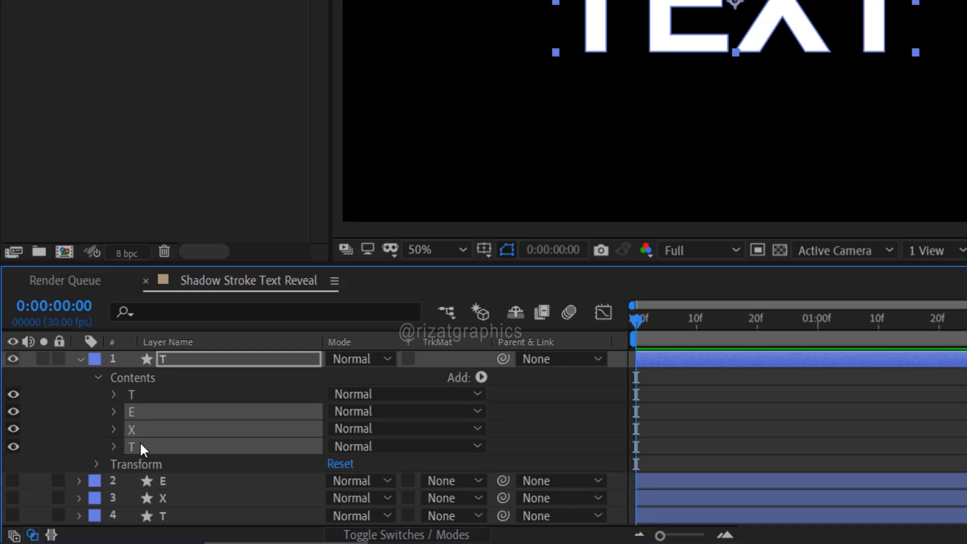
key(Delete)
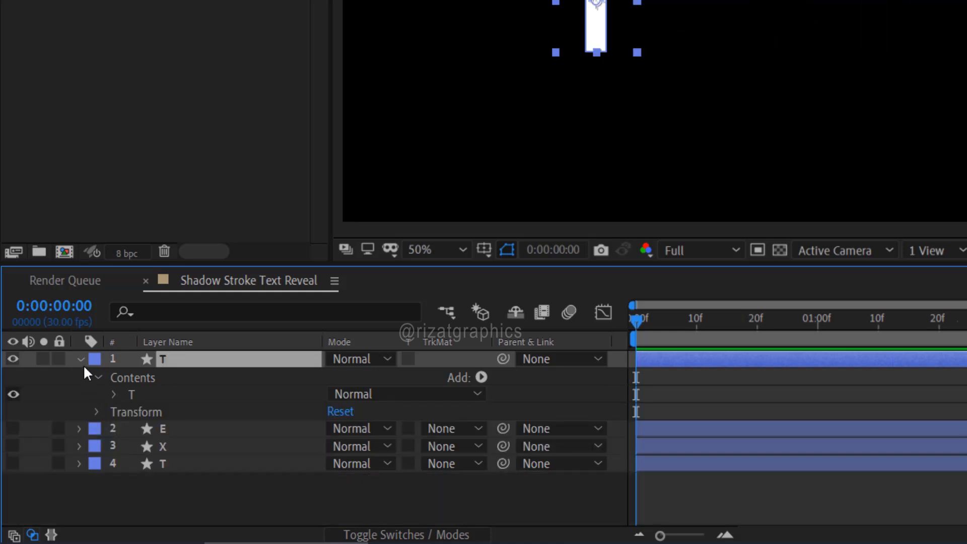
click(81, 360)
Show the E layer and delete both T groups and the X group from its contents, keeping only the E
click(13, 377)
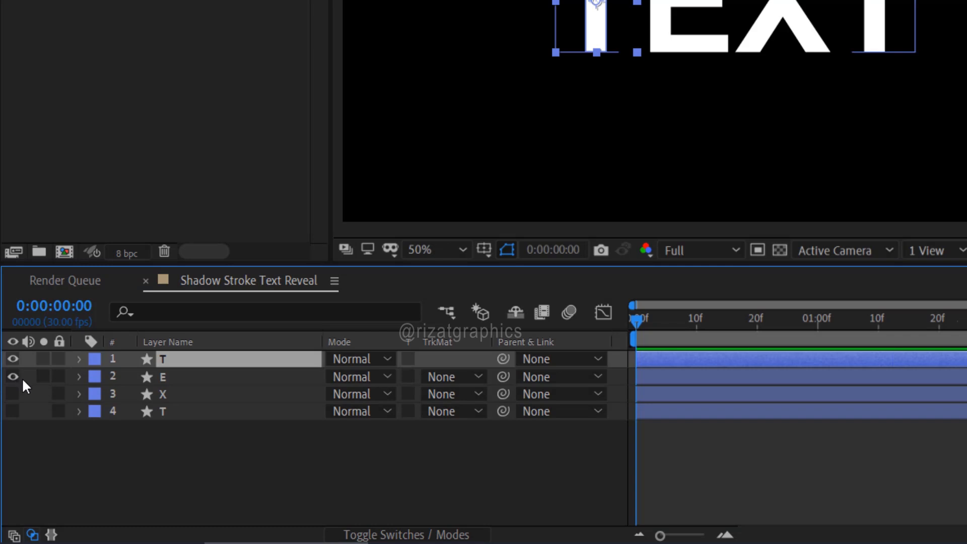
click(79, 378)
click(97, 395)
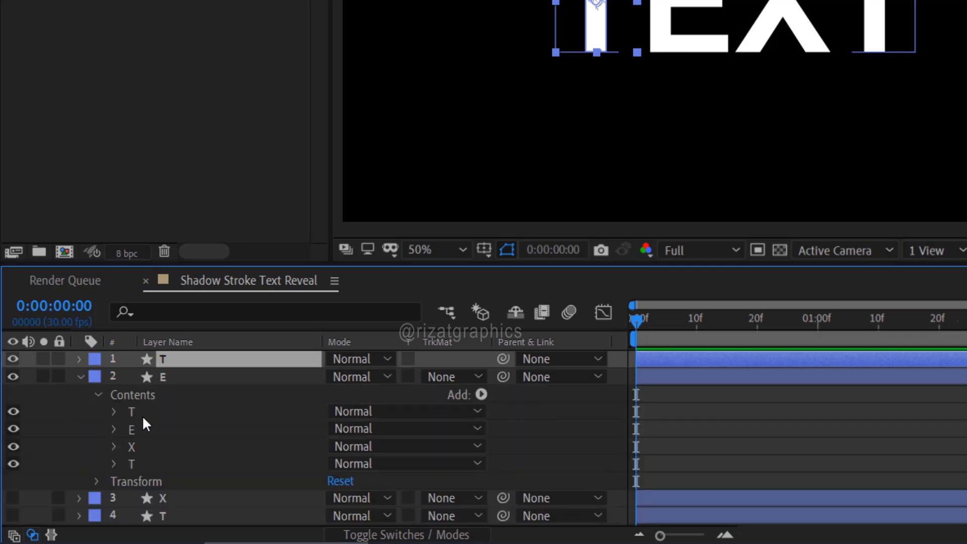
click(143, 413)
ctrl+click(144, 447)
ctrl+click(144, 462)
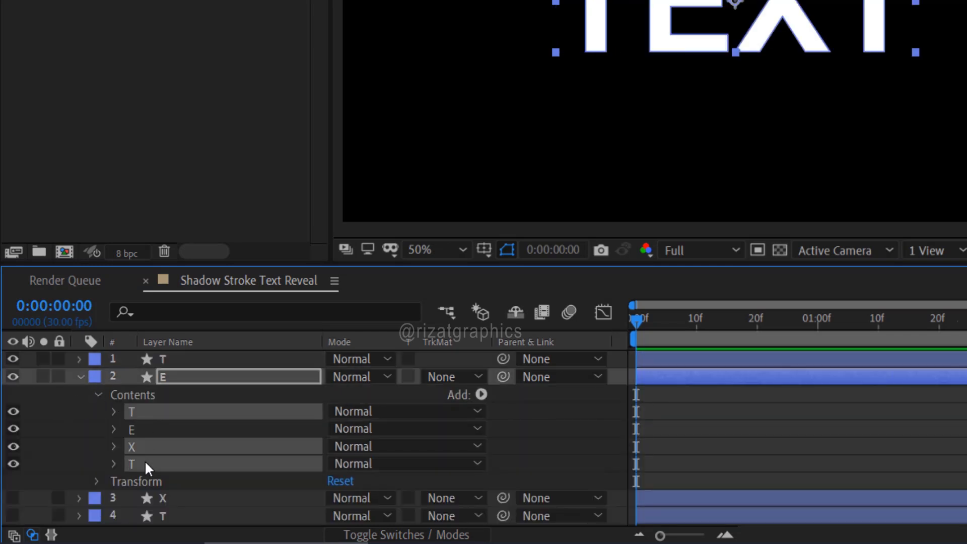
key(Delete)
click(80, 376)
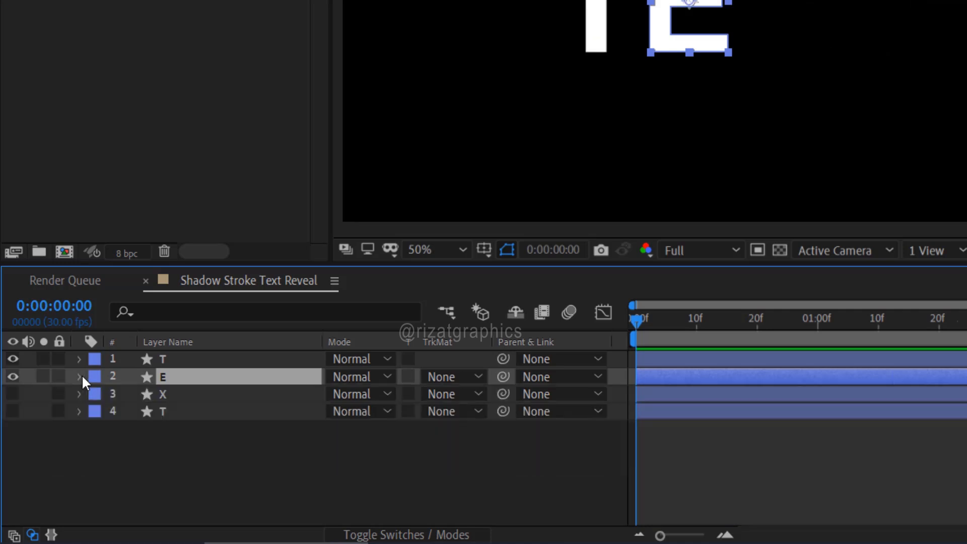
Show the X layer and delete both T groups and the E group from its contents, keeping only the X
click(13, 395)
click(80, 394)
click(97, 413)
click(142, 430)
ctrl+click(142, 446)
ctrl+click(142, 480)
key(Delete)
click(81, 394)
Show T layer 4 and delete the first T, E and X groups from its contents, keeping only the last T
click(12, 411)
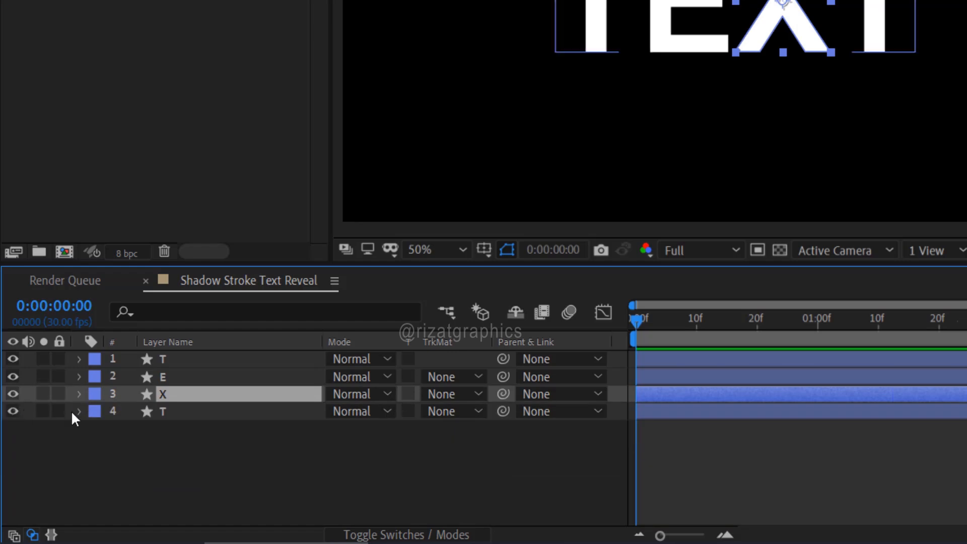
click(80, 411)
click(96, 430)
click(142, 448)
shift+click(142, 479)
key(Delete)
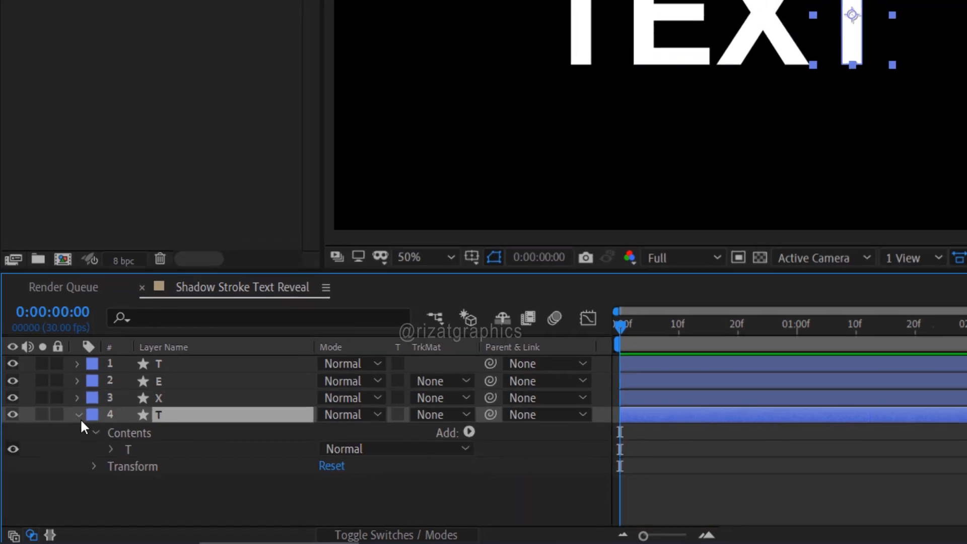
click(80, 411)
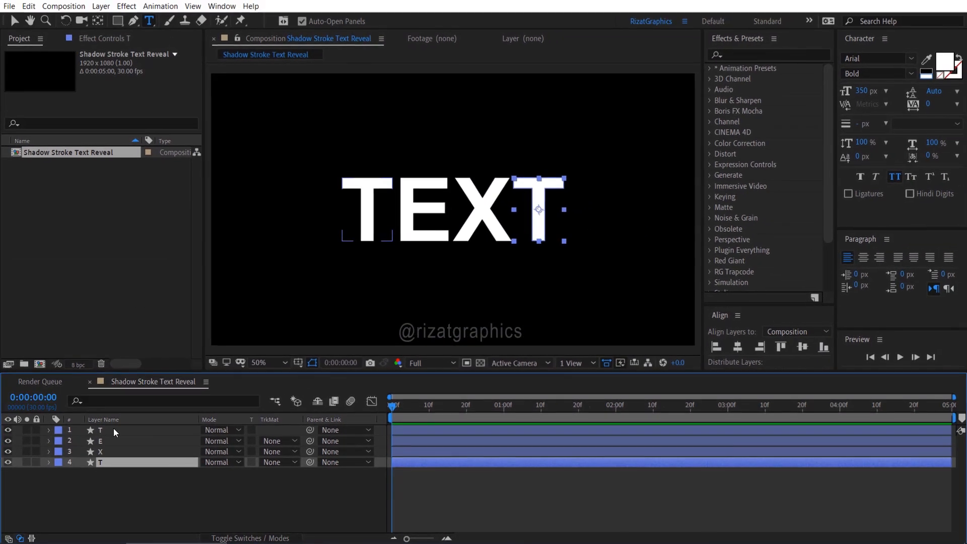
Set the fill of all four letter layers to None
shift+click(112, 429)
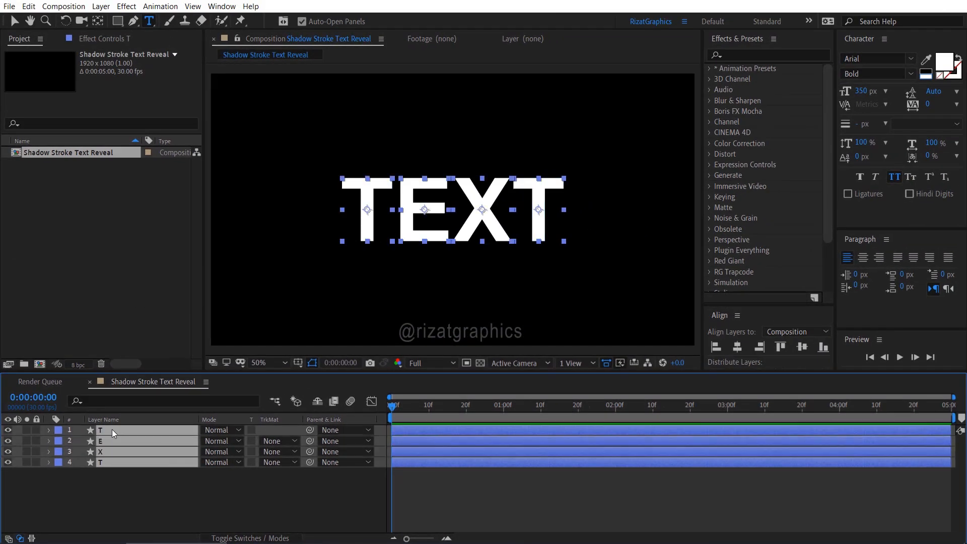
key(v)
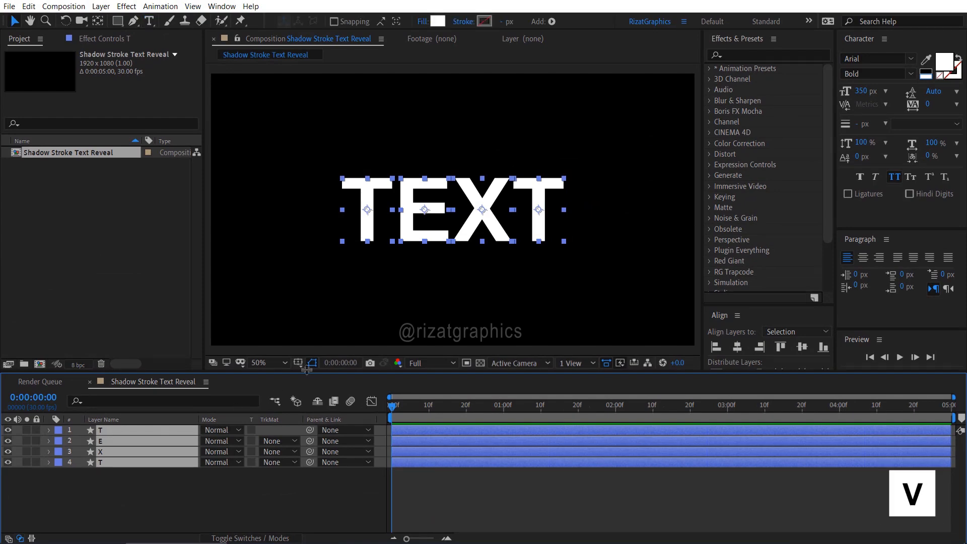
click(424, 22)
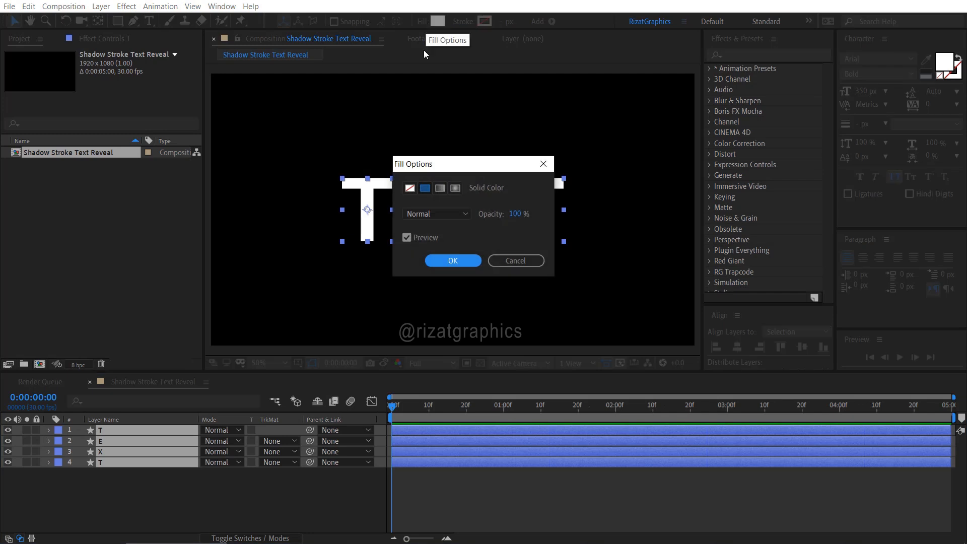
click(416, 192)
click(454, 258)
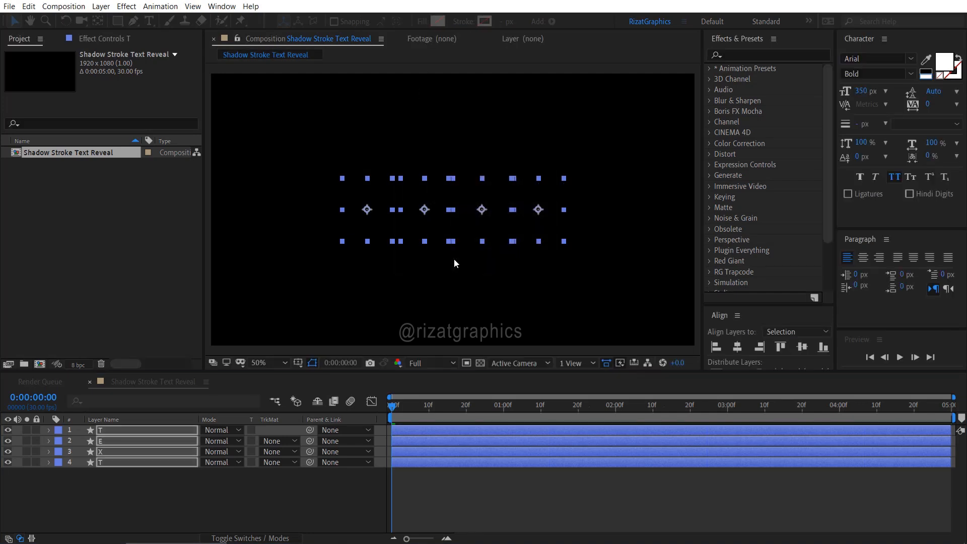
Give the four letter layers a solid color stroke with a width of 5 px
click(468, 24)
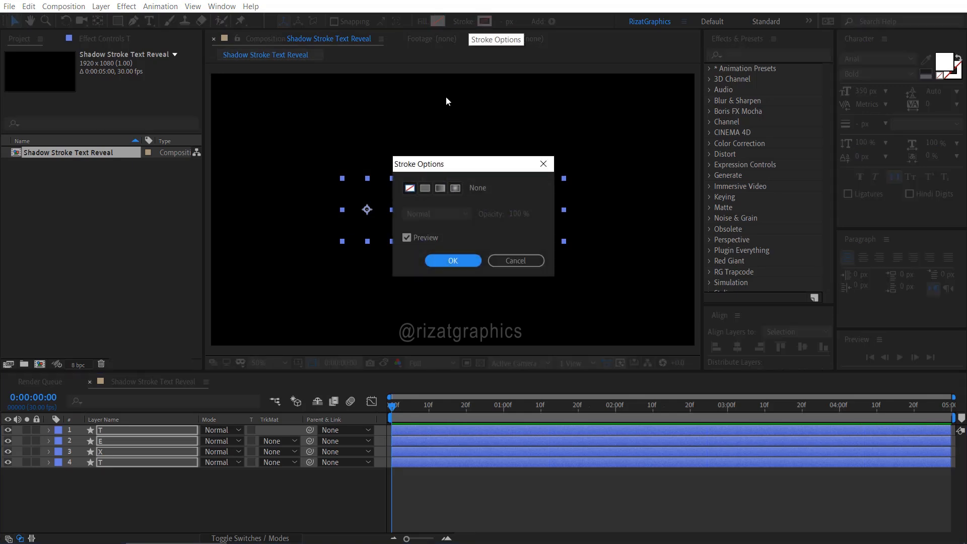
click(425, 188)
click(453, 260)
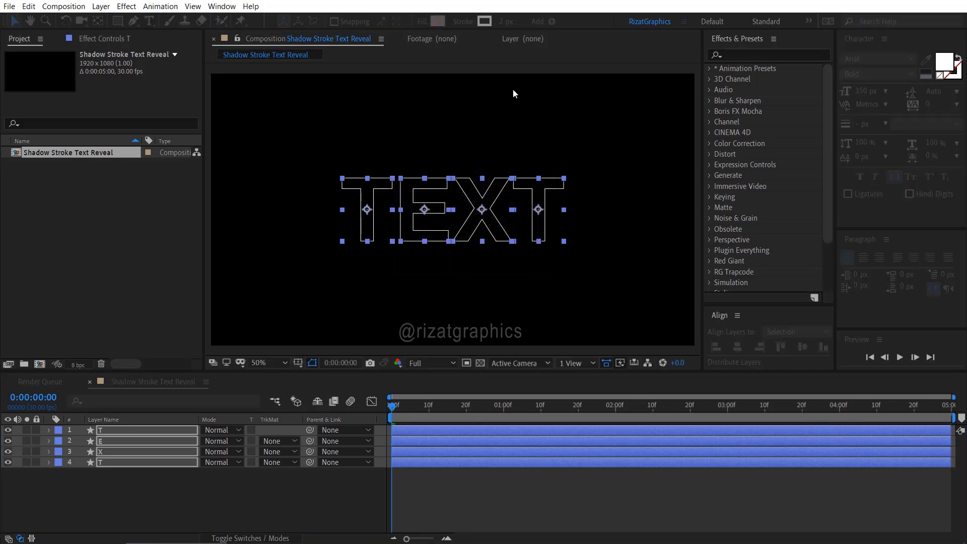
click(504, 21)
text(5)
key(Return)
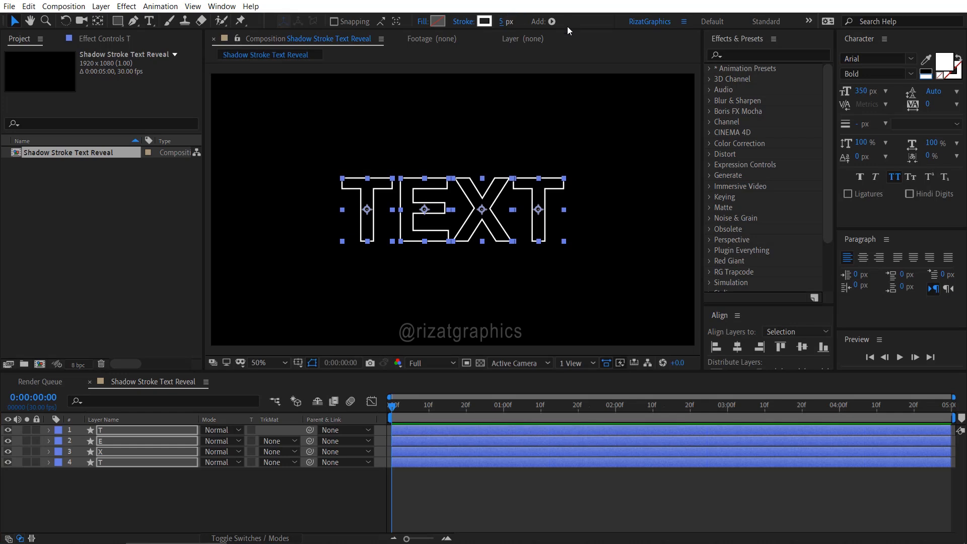
Add Trim Paths to the contents of the first T layer
click(81, 475)
click(49, 429)
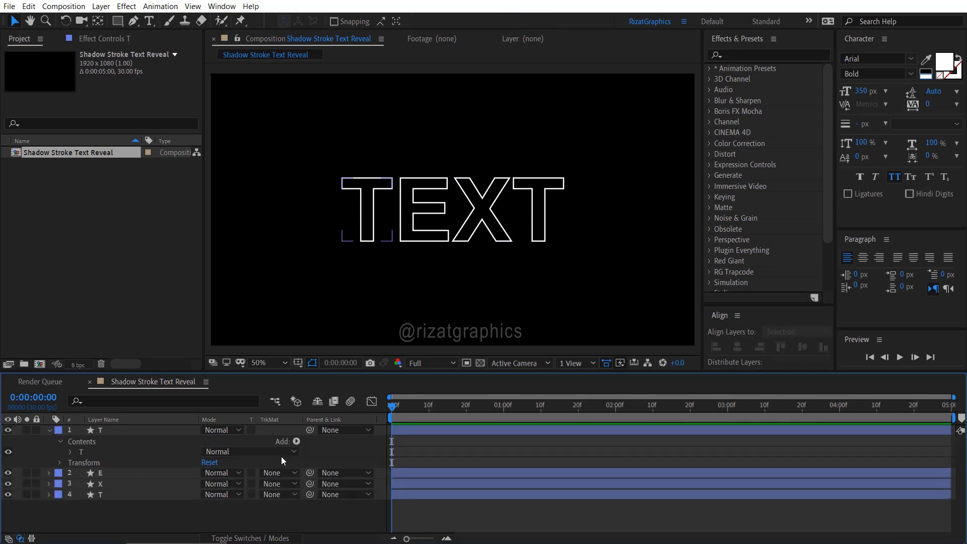
click(296, 442)
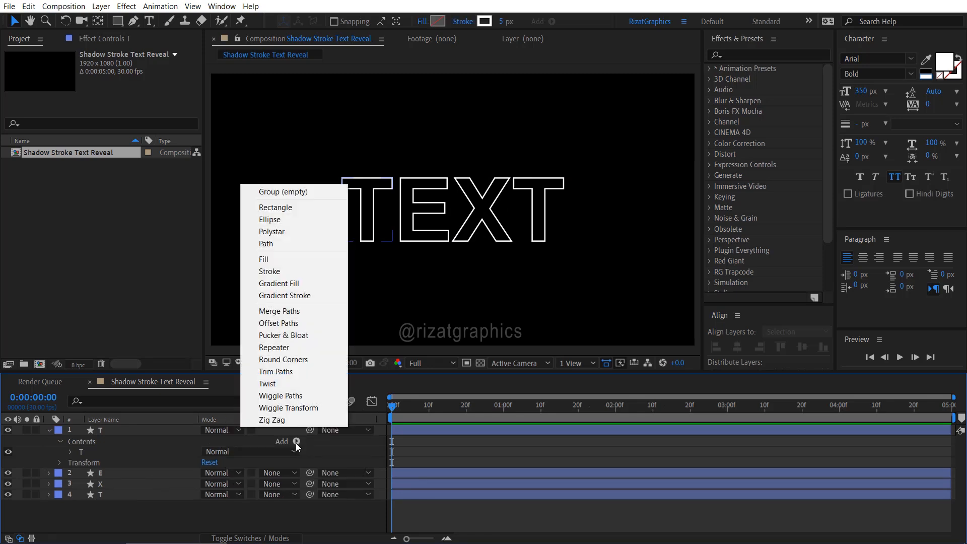
click(304, 376)
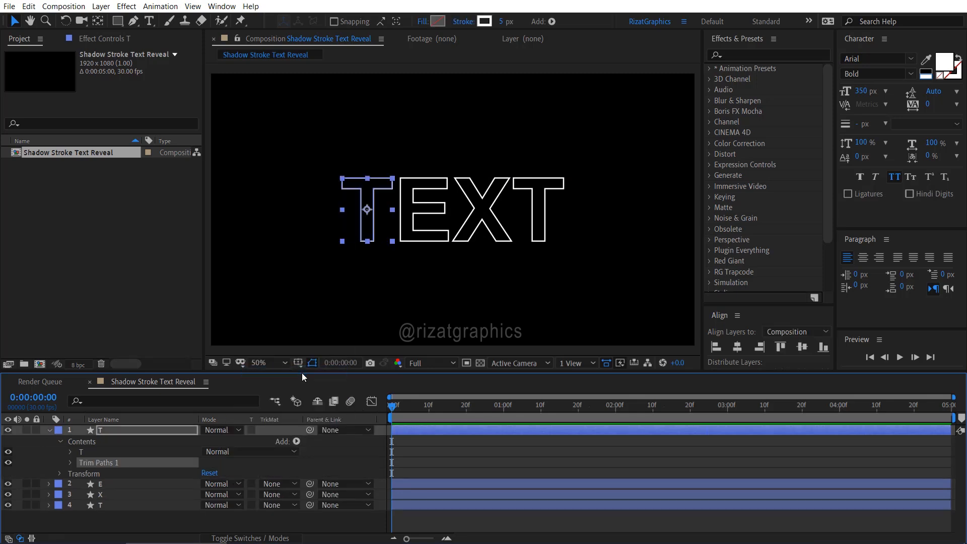
Keyframe the first T's Trim Paths End from 0% at 0:00 to 100% at 4:00 and apply Easy Ease to both keyframes
click(67, 463)
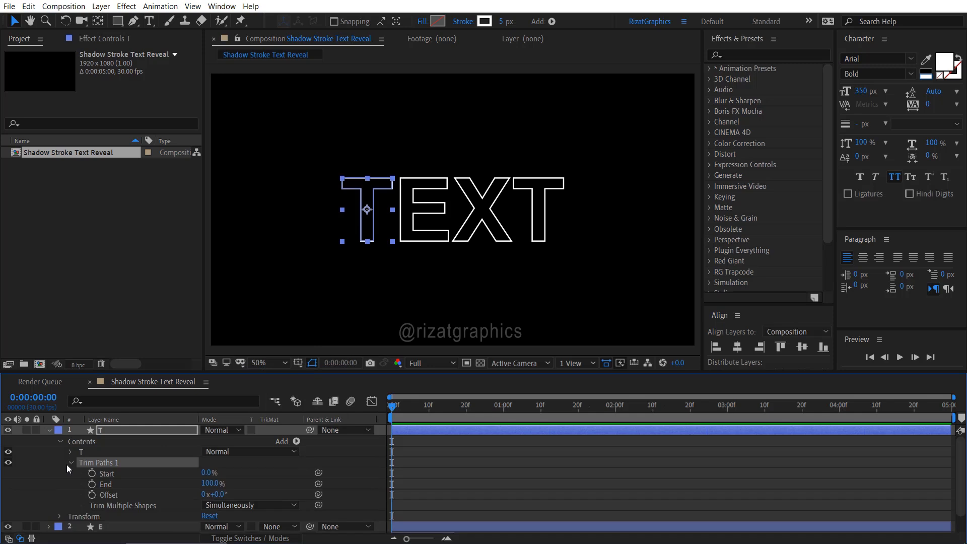
click(93, 486)
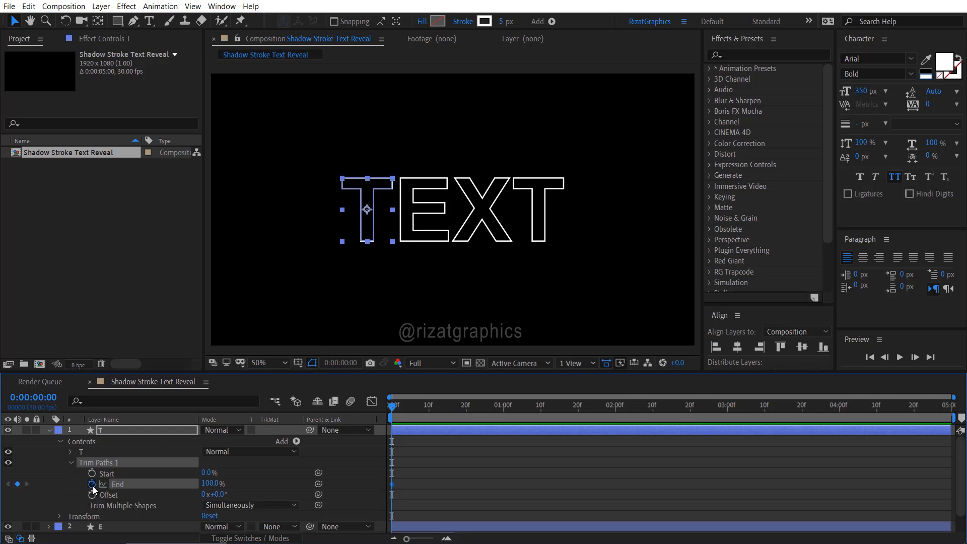
drag(209, 484, 142, 482)
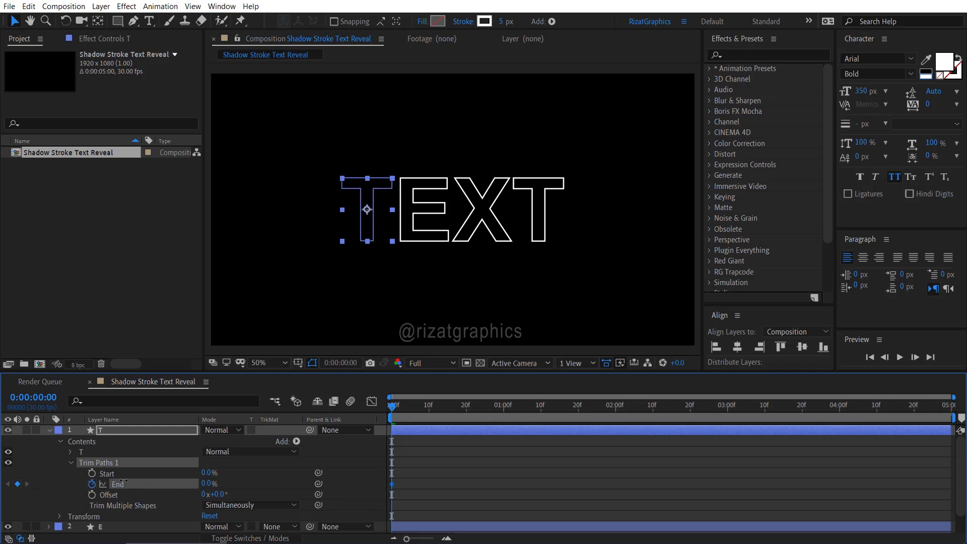
click(839, 406)
drag(206, 484, 312, 485)
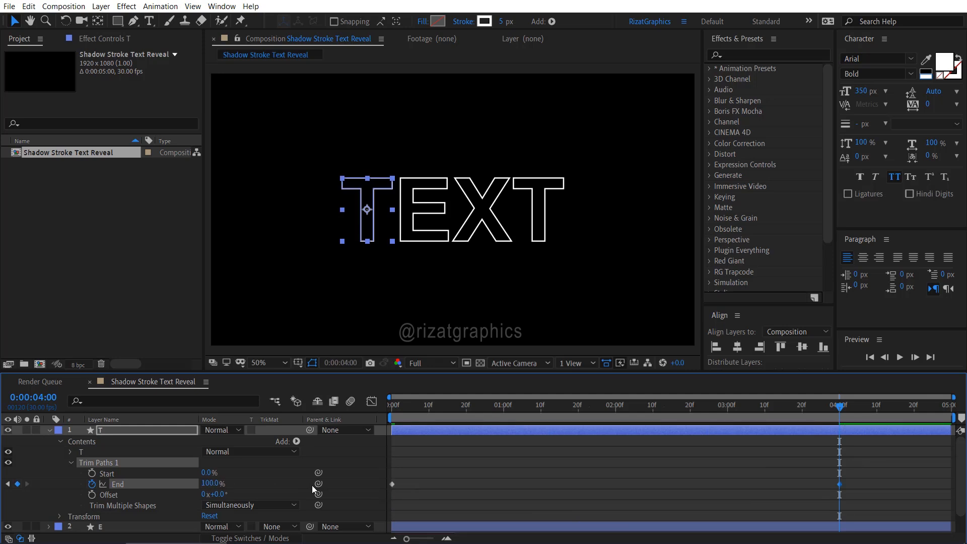
drag(851, 475, 388, 494)
key(F9)
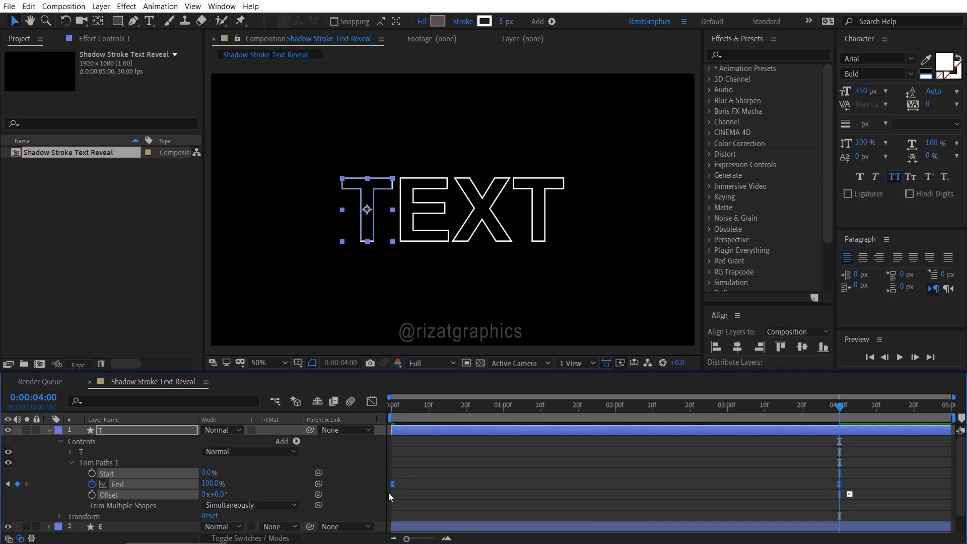
Copy the eased Trim Paths animation to the E, X and last T layers starting at 0:00, and preview the stroke animation
key(ctrl+c)
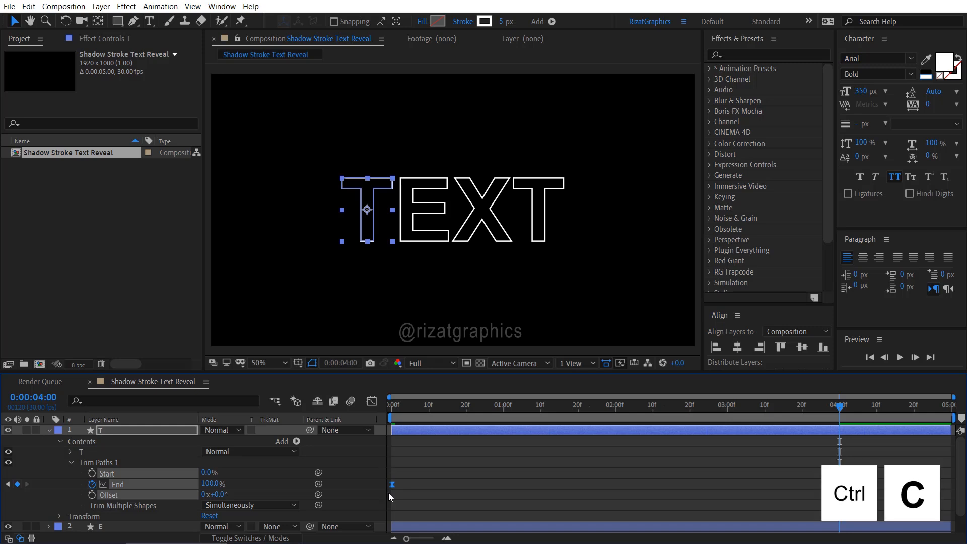
click(49, 430)
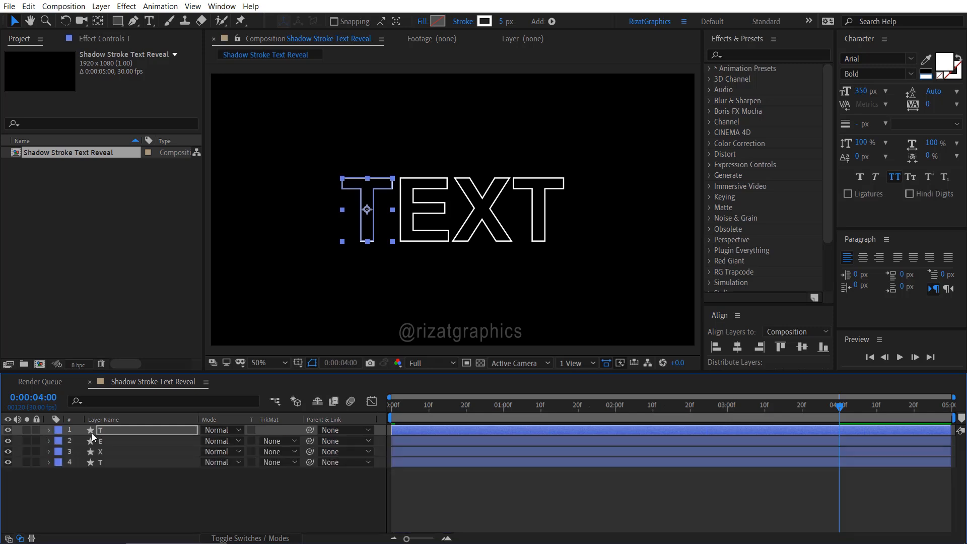
click(395, 411)
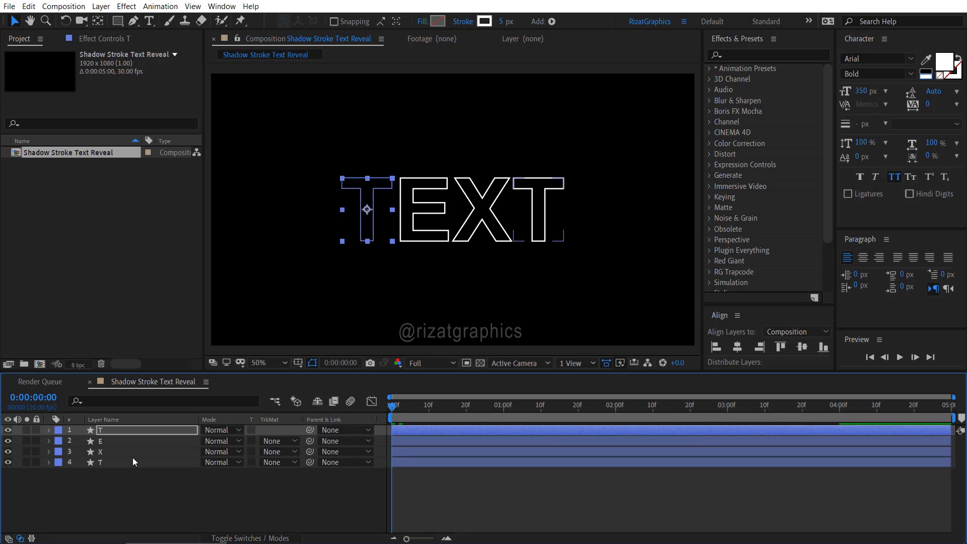
click(116, 442)
shift+click(108, 461)
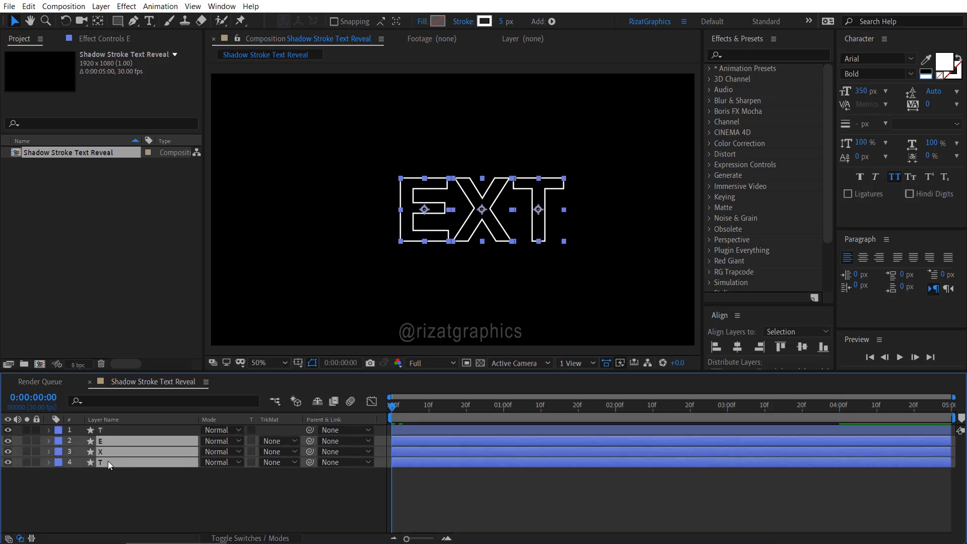
key(ctrl+v)
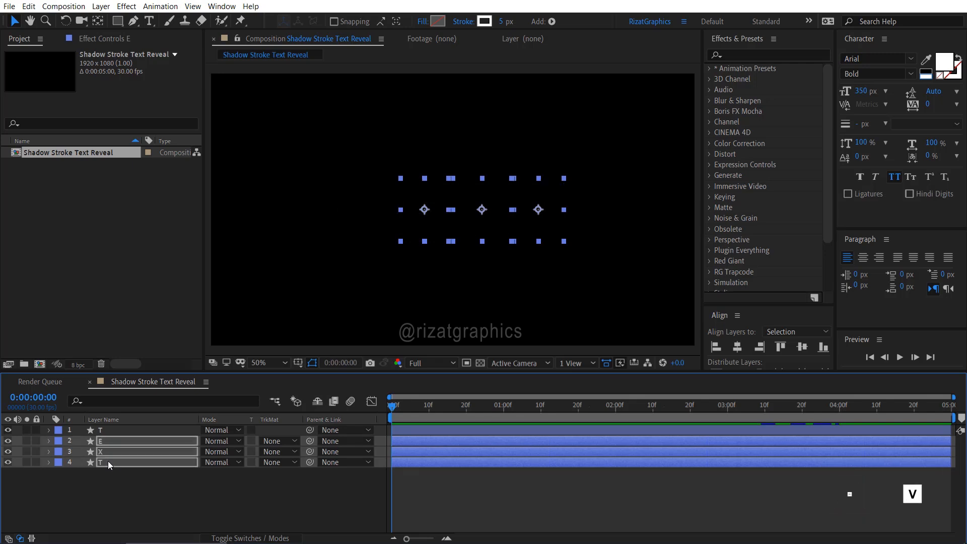
click(106, 479)
click(900, 357)
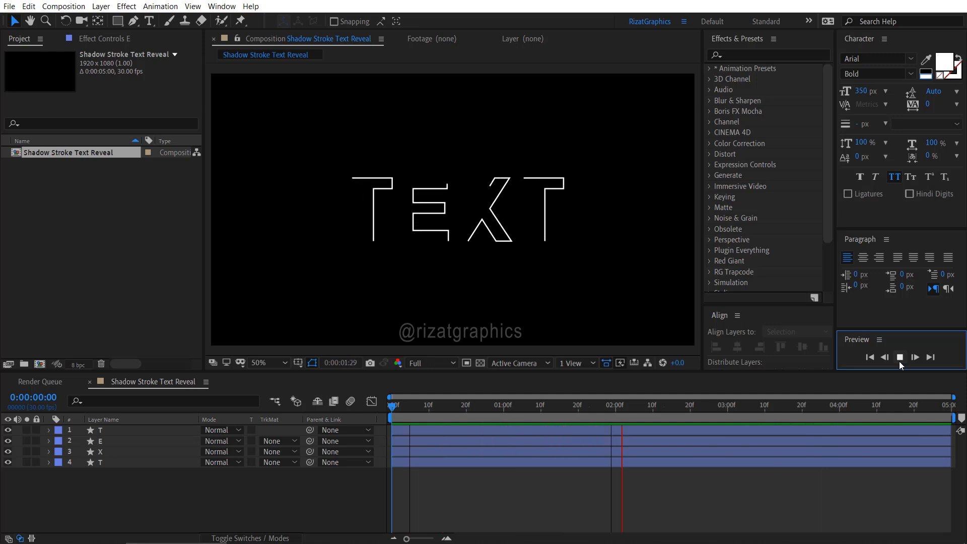
click(900, 359)
Draw a rectangle with solid white fill and 0 px stroke covering the first T, and center its anchor point
click(168, 486)
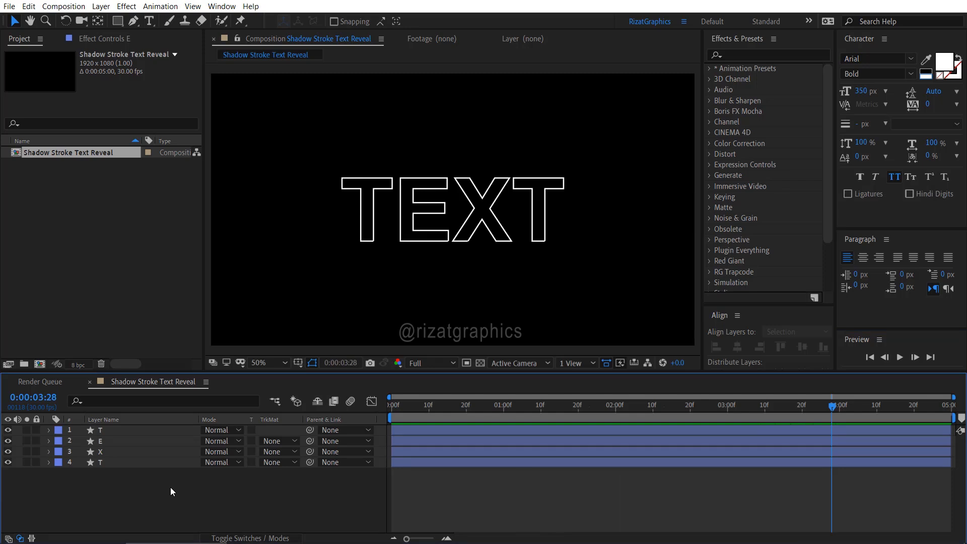
click(117, 27)
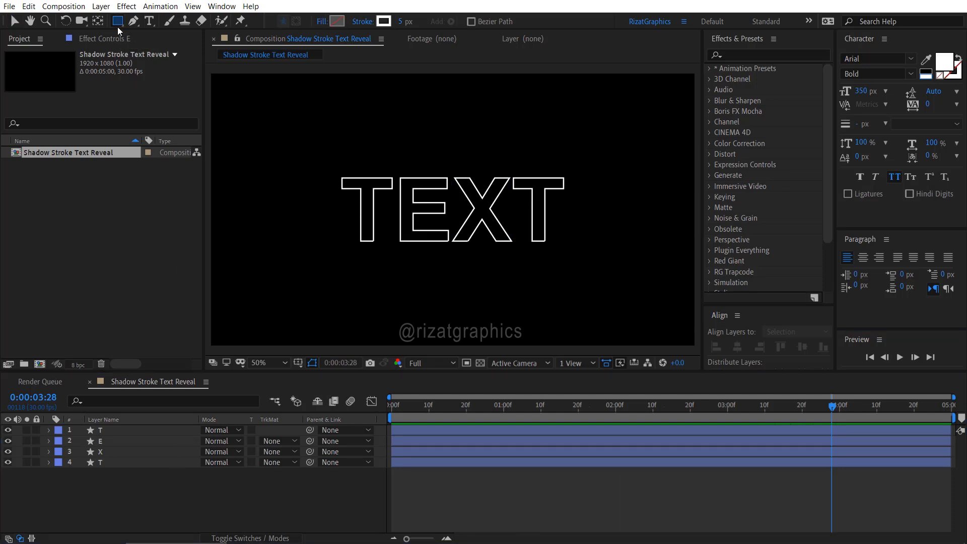
click(321, 21)
click(425, 188)
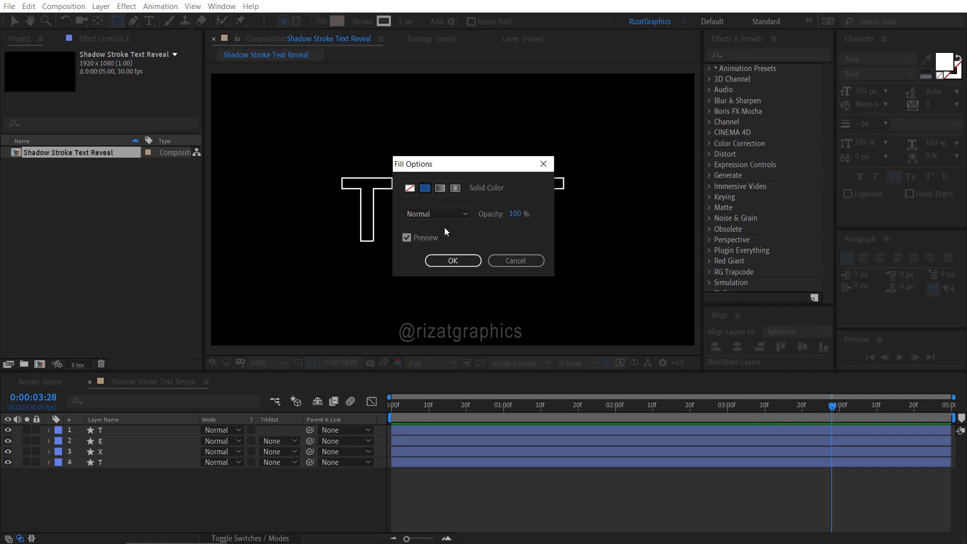
click(451, 261)
drag(399, 25, 375, 23)
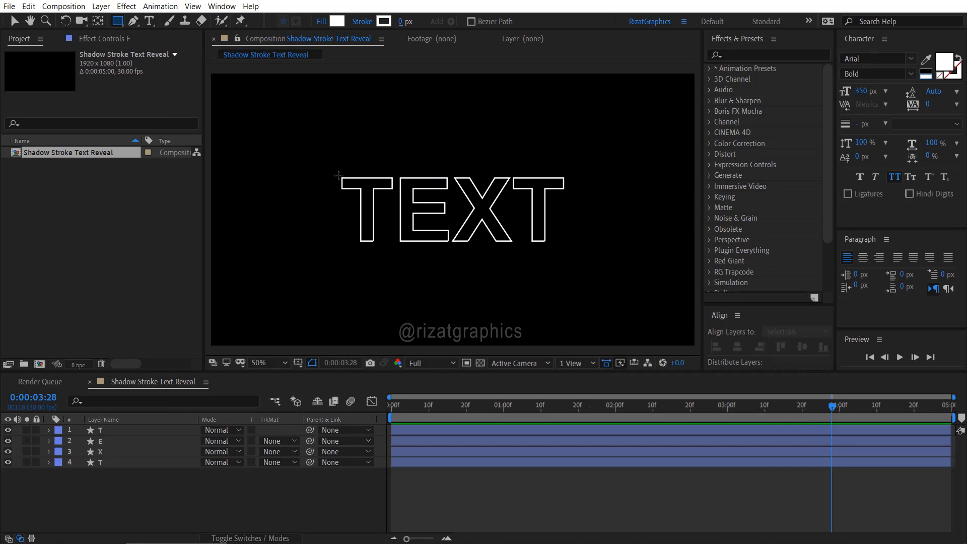
key(slash)
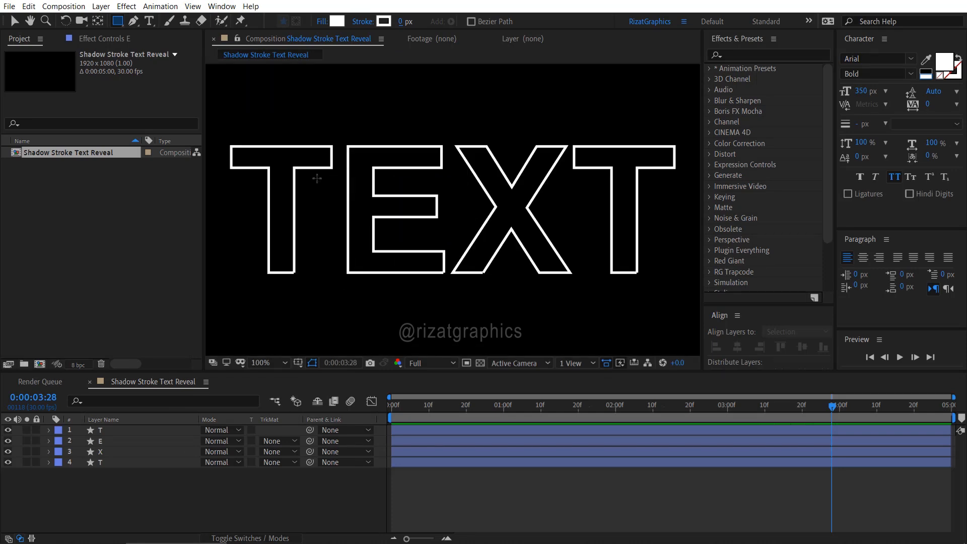
drag(227, 142, 336, 283)
key(ctrl+alt+Home)
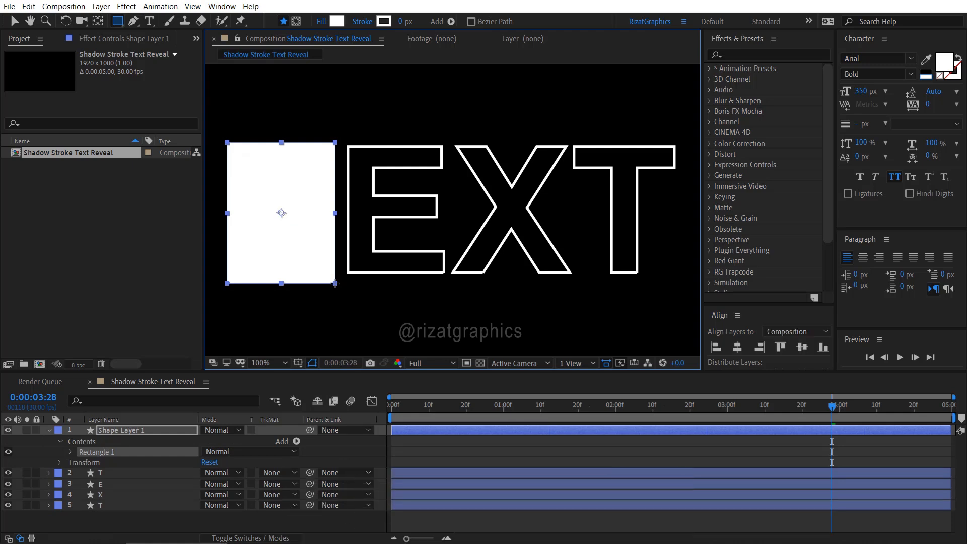
Add a Gradient Overlay layer style to the rectangle layer and set its angle to 0°
right_click(151, 432)
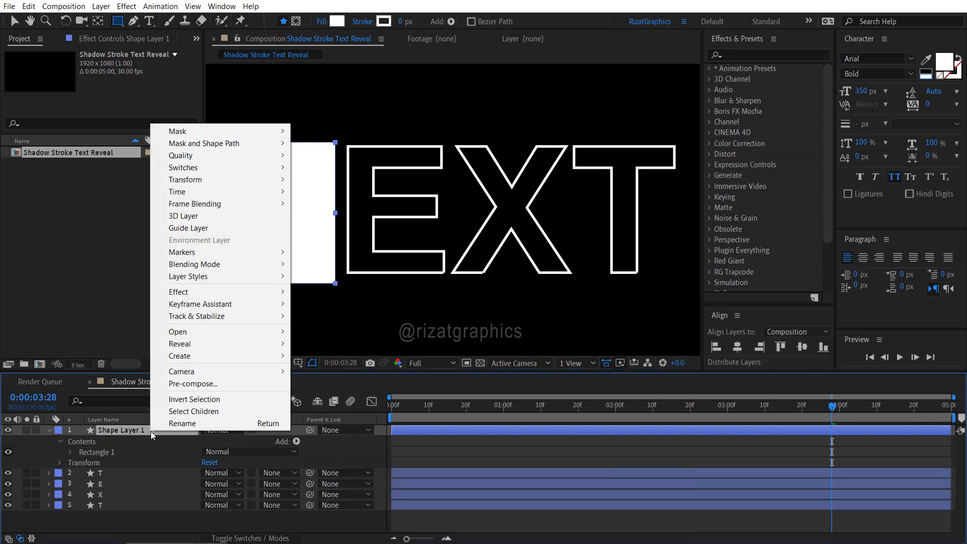
mouse_move(200, 278)
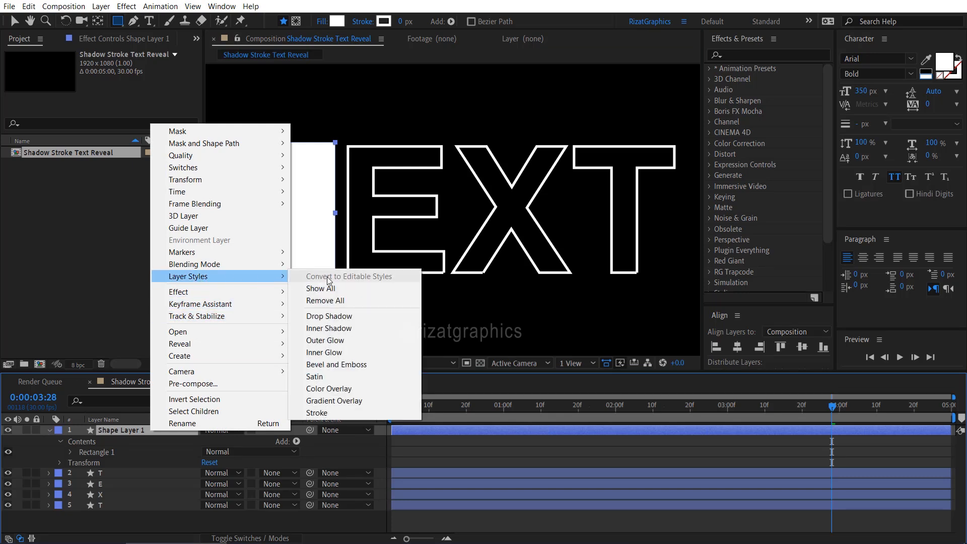
click(371, 401)
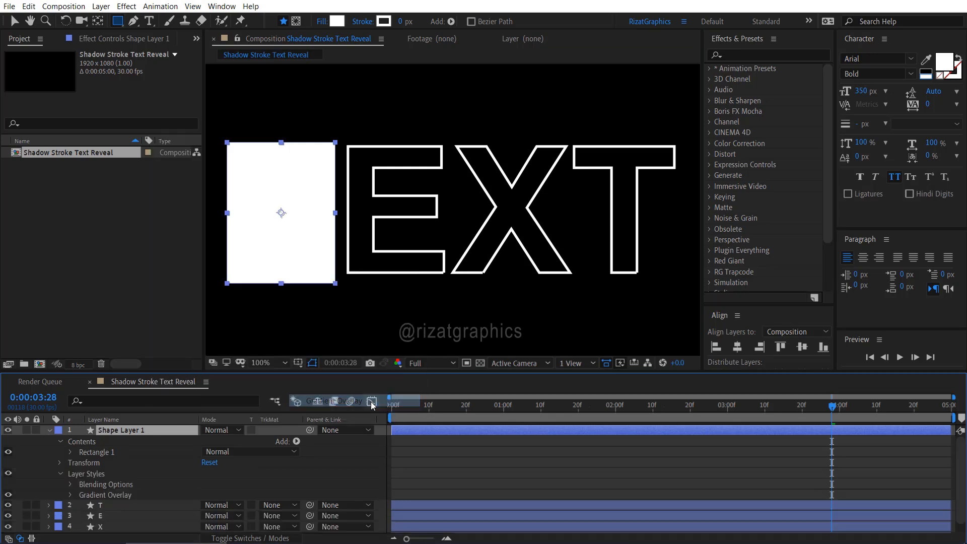
click(71, 496)
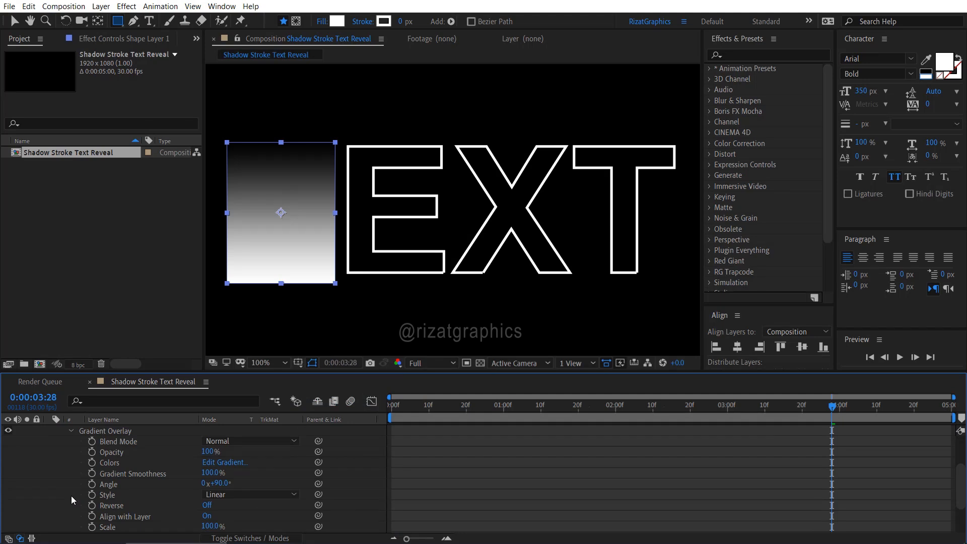
click(220, 484)
text(0)
key(Return)
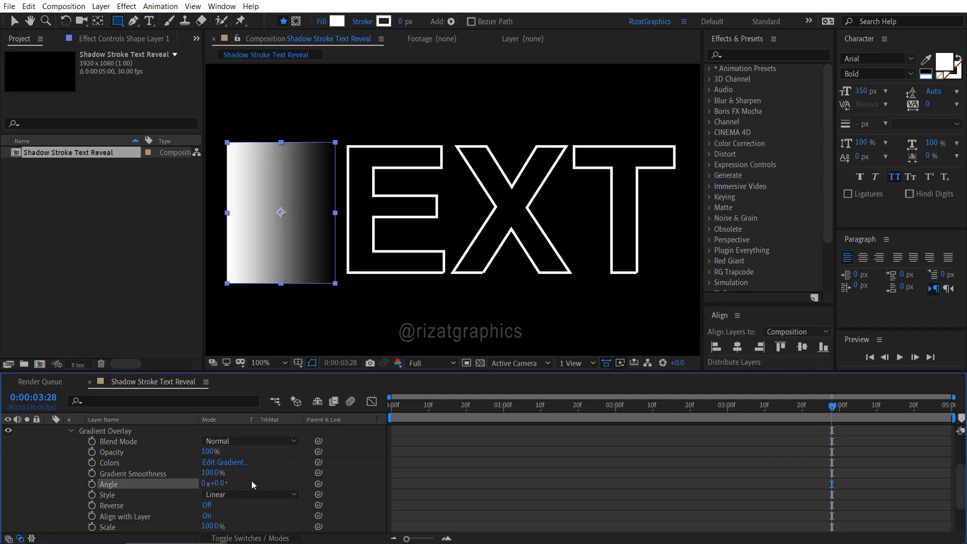
scroll(60, 464, up, 3)
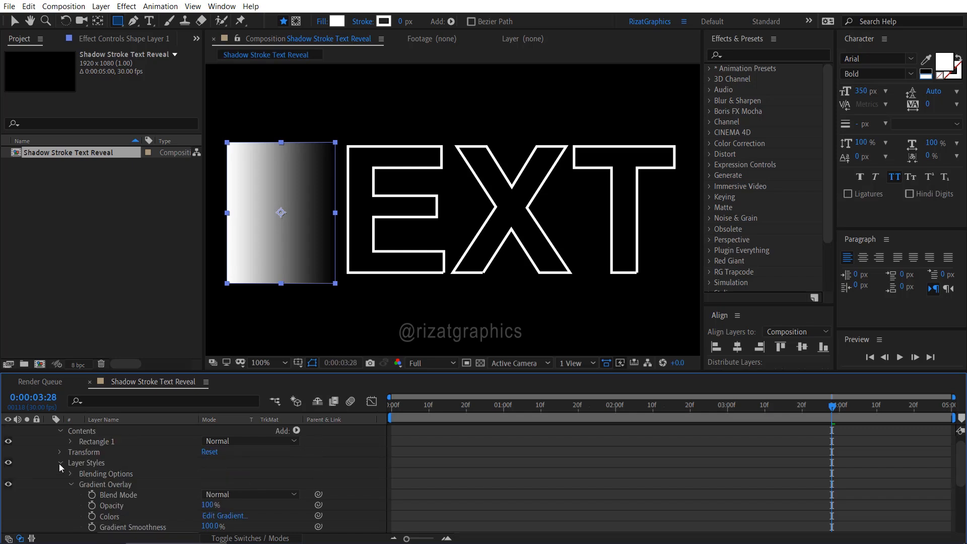
click(60, 463)
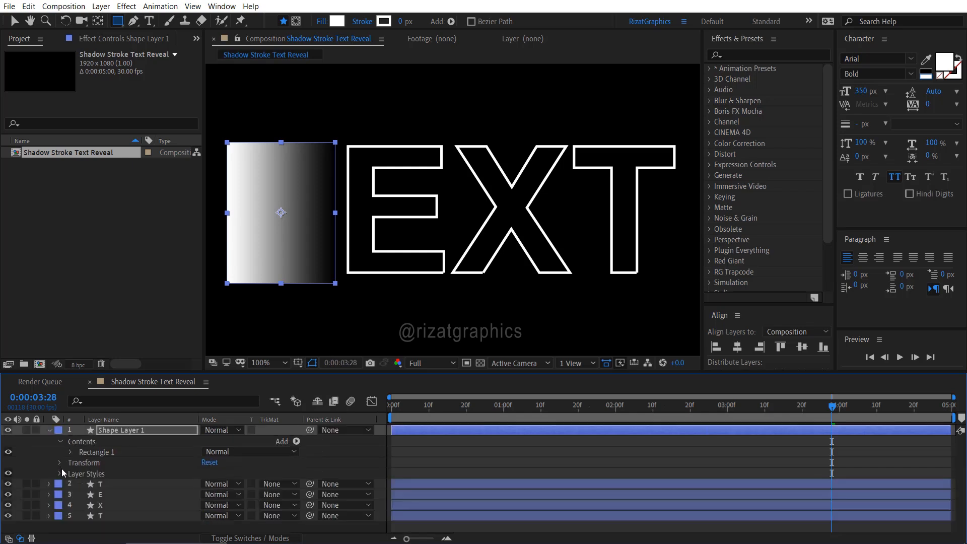
Collapse the rectangle layer and rename it T Box
click(49, 431)
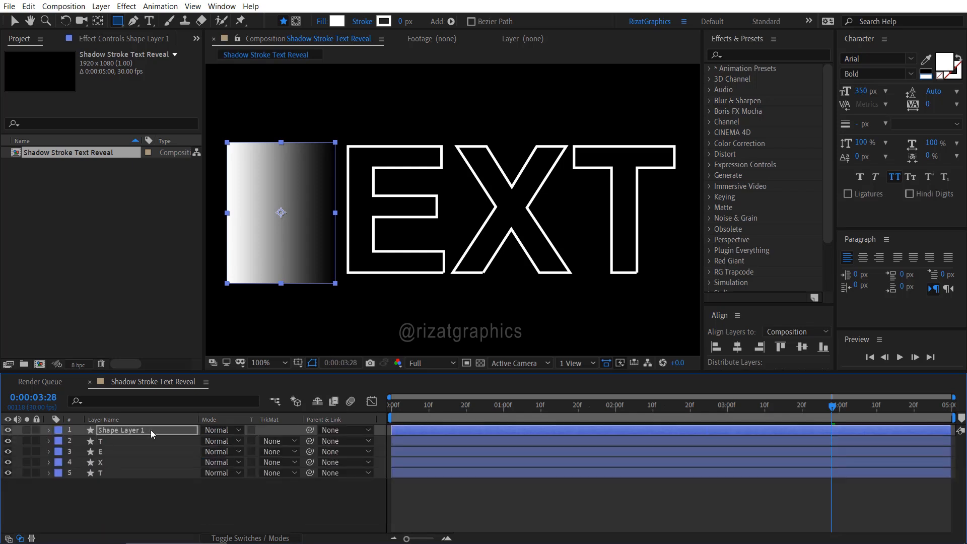
text(T Box)
key(Return)
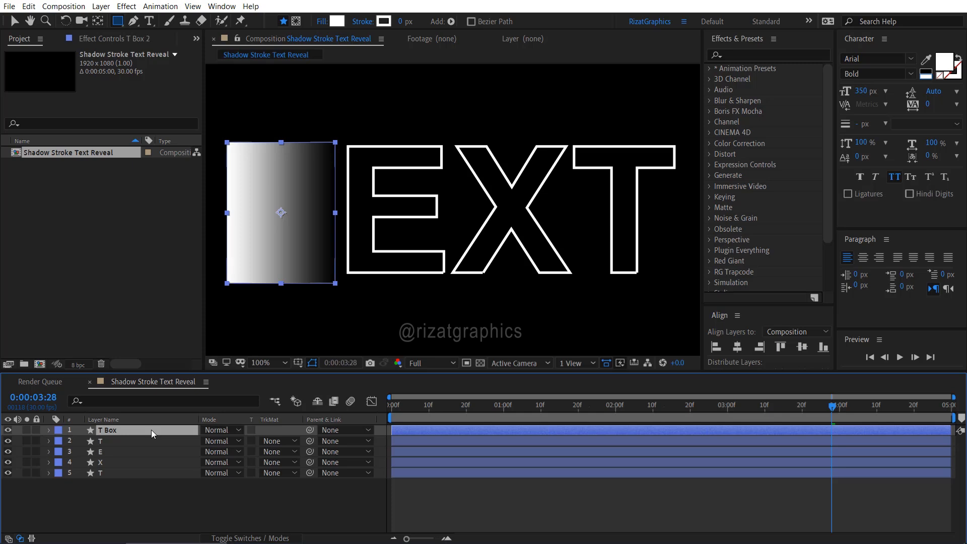
Duplicate T Box as E Box directly above the E layer and move it to cover the letter E
key(ctrl+d)
drag(123, 435, 120, 457)
drag(118, 458, 120, 454)
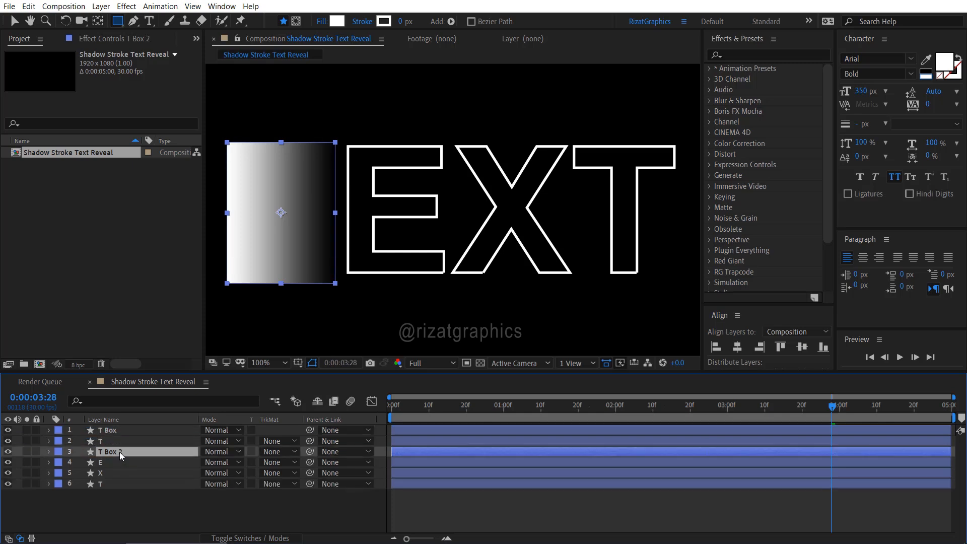
key(Return)
text(E Bo)
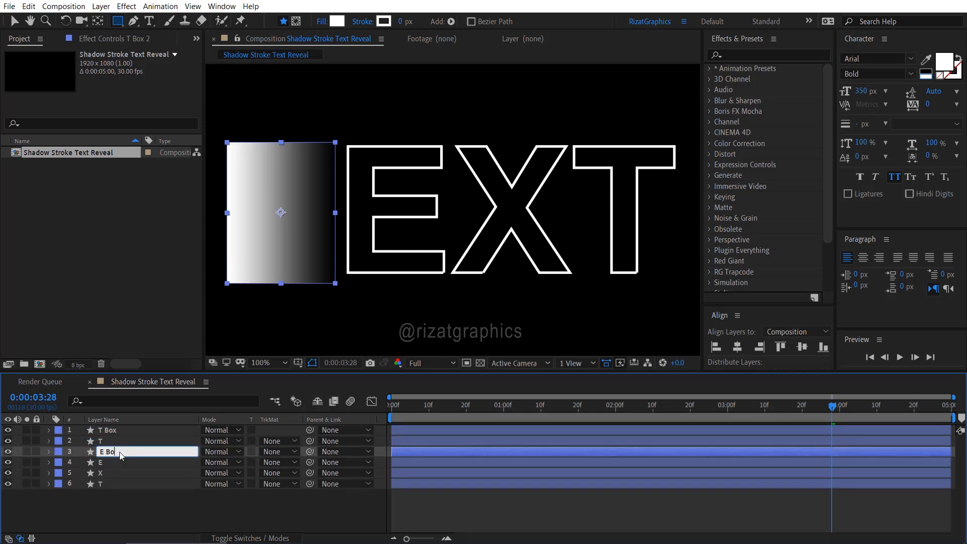
text(x)
key(Return)
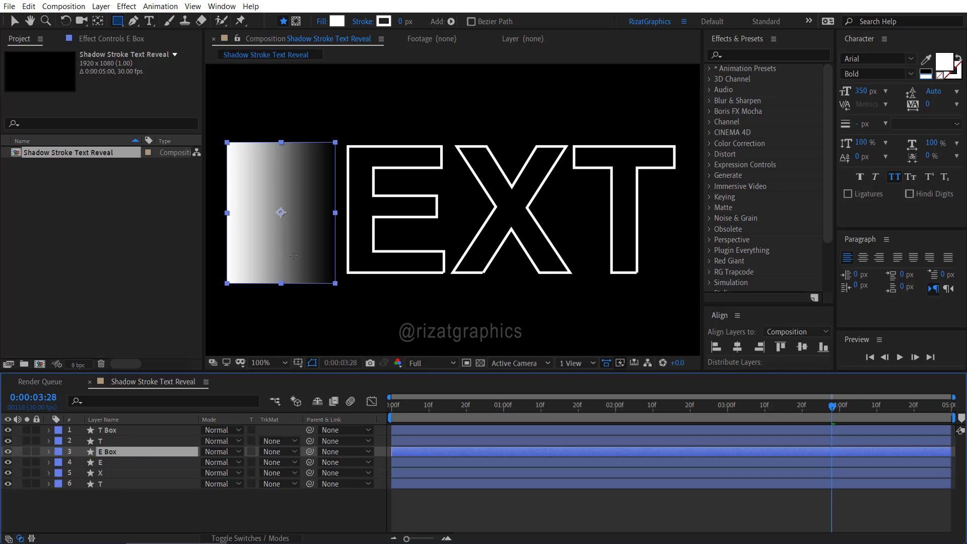
key(v)
drag(291, 253, 404, 259)
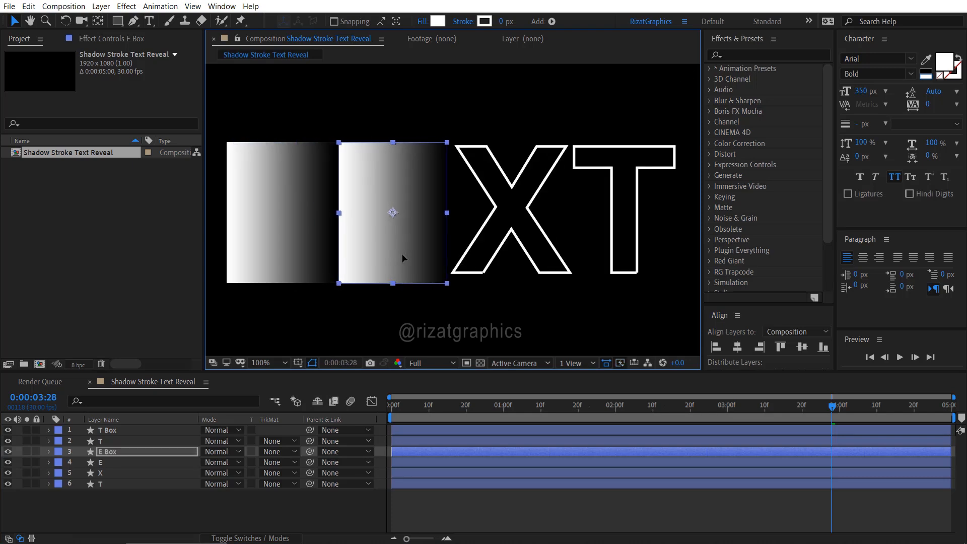
Duplicate E Box as X Box directly above the X layer, then move and widen it to cover the letter X
click(110, 453)
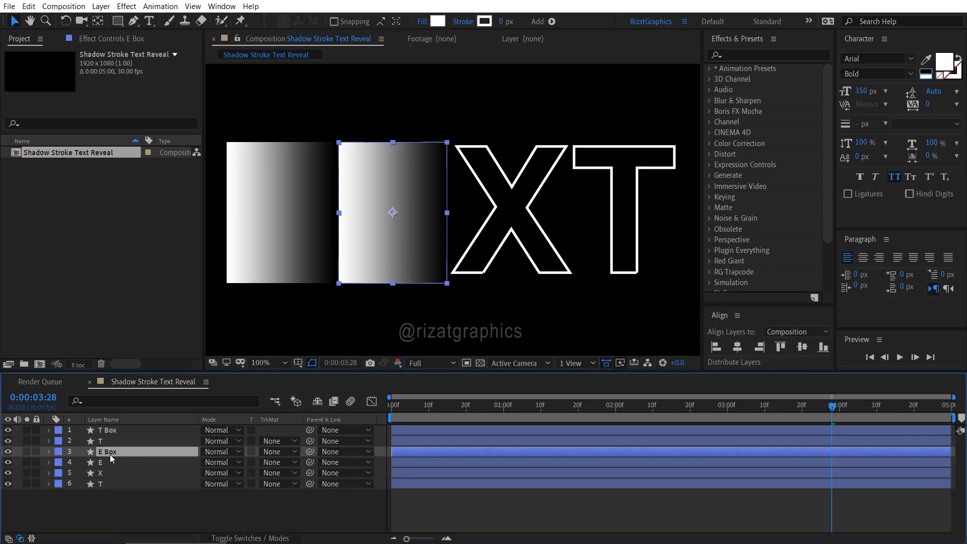
key(ctrl+d)
drag(110, 455, 107, 476)
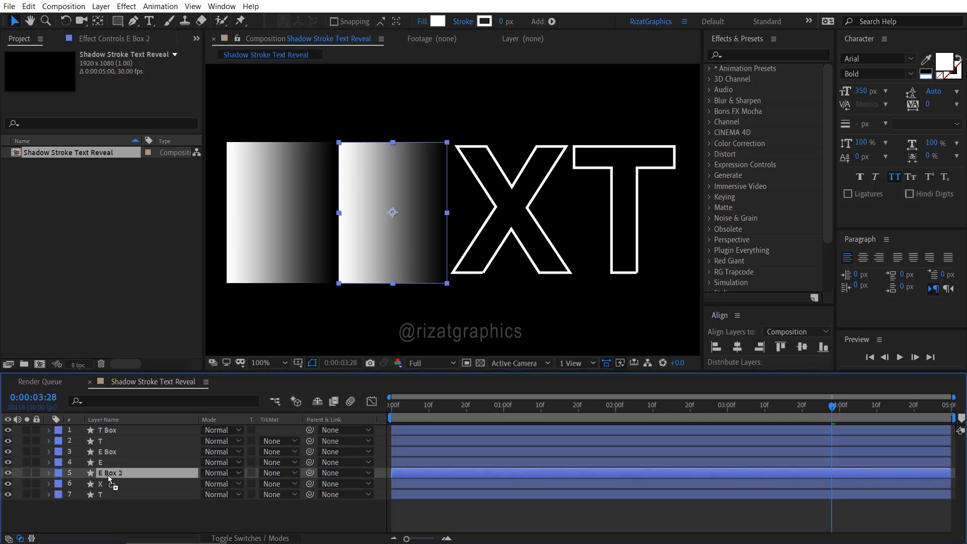
key(Return)
text(X Box)
key(Return)
drag(408, 263, 525, 264)
drag(565, 212, 568, 212)
drag(464, 217, 462, 216)
drag(569, 215, 570, 214)
Duplicate X Box as T Box directly above the bottom T layer and fit it over the final letter T
key(ctrl+d)
drag(111, 476, 147, 491)
key(Return)
text(T Box)
drag(484, 274, 593, 271)
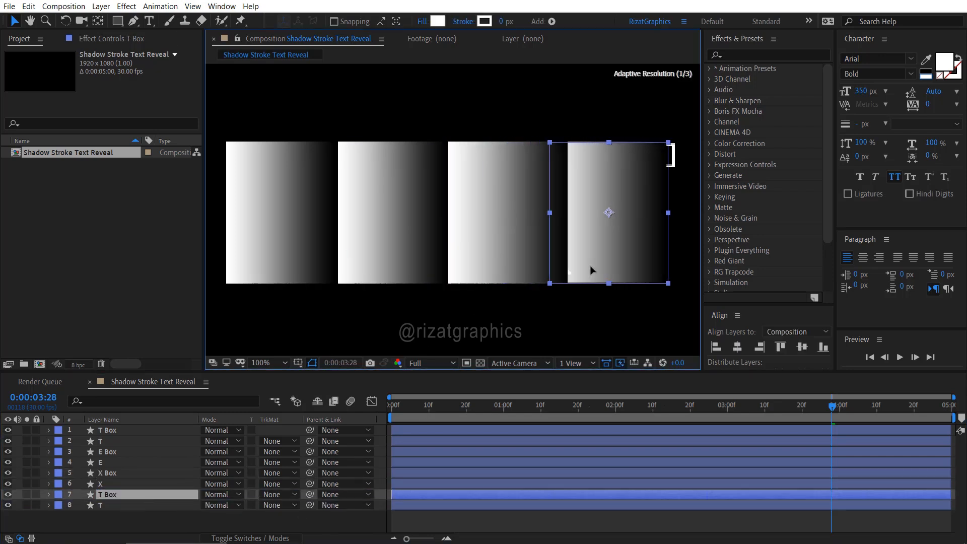
drag(561, 219, 592, 244)
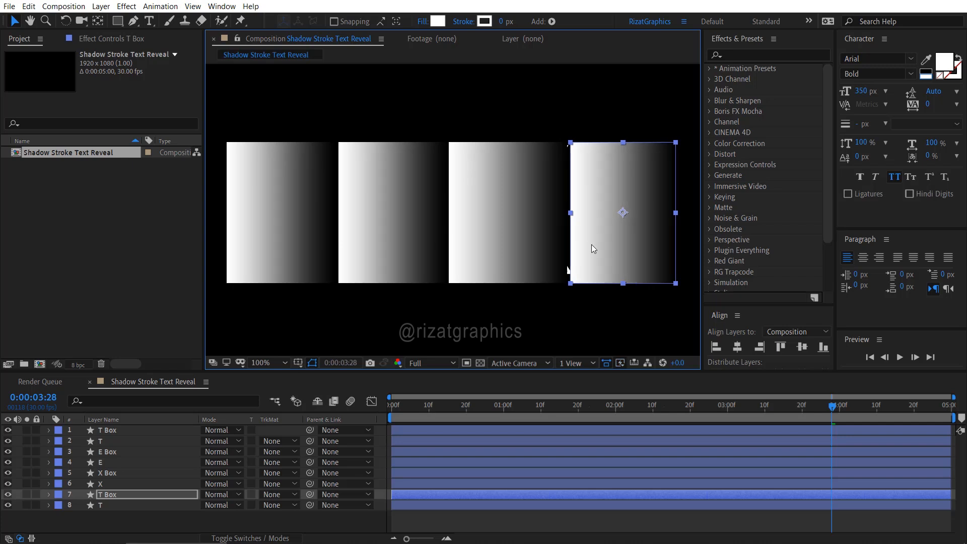
Set the track matte of all four letter layers (T, E, X, T) to Luma Matte using the box above each
click(109, 475)
click(103, 505)
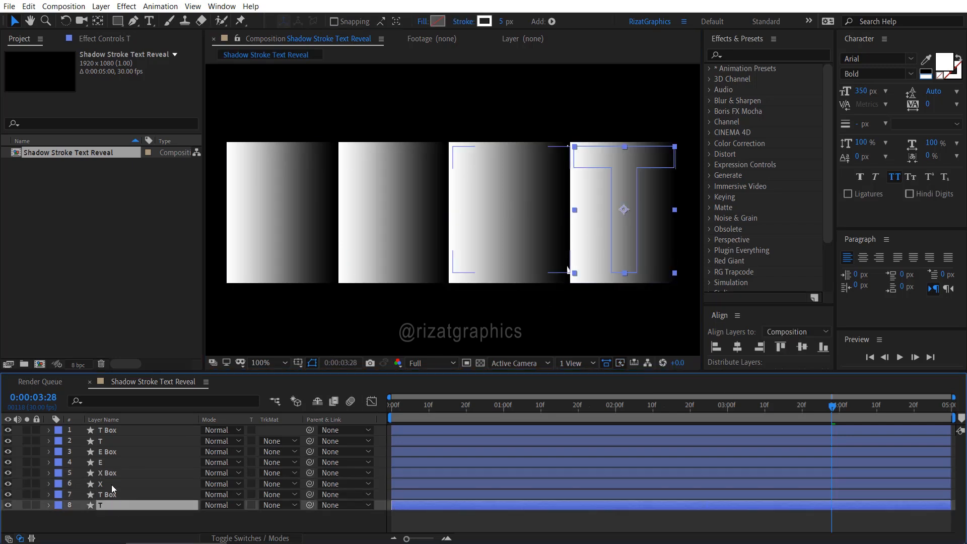
ctrl+click(112, 482)
ctrl+click(112, 463)
ctrl+click(112, 443)
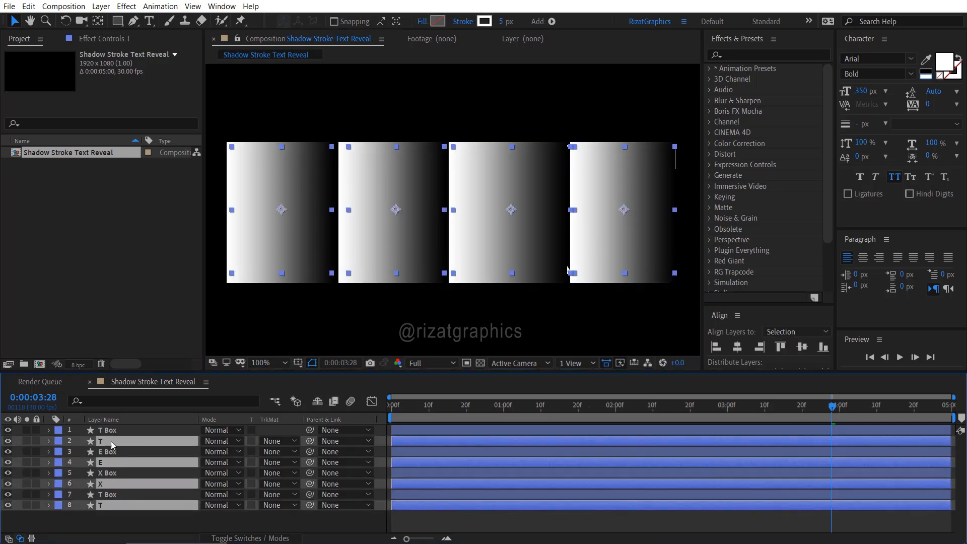
click(276, 442)
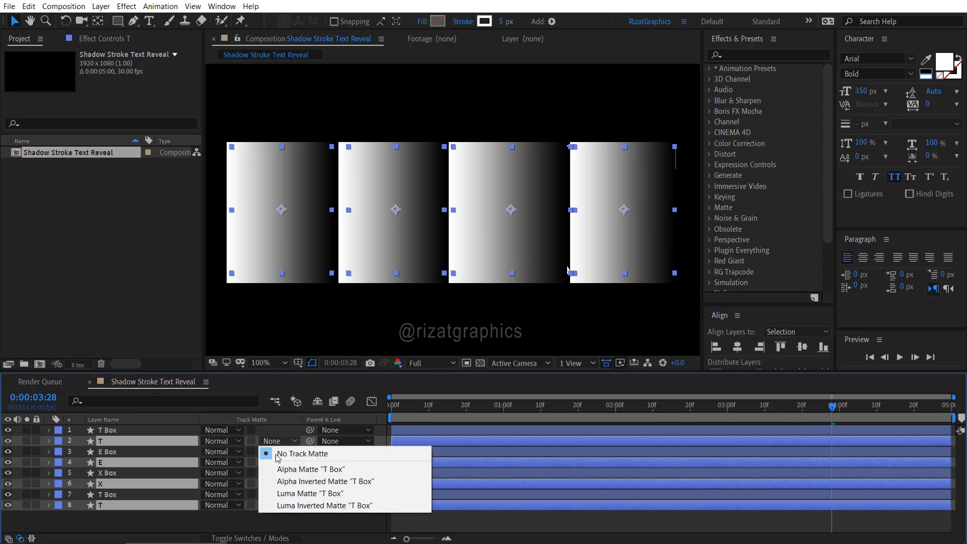
click(280, 493)
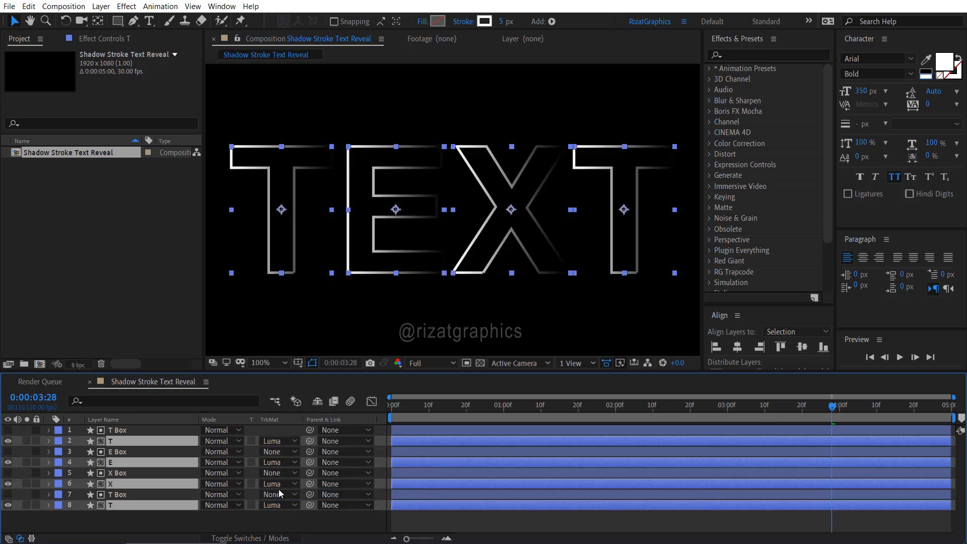
Preview the matted stroke animation of the whole word from the first frame
scroll(387, 275, down, 2)
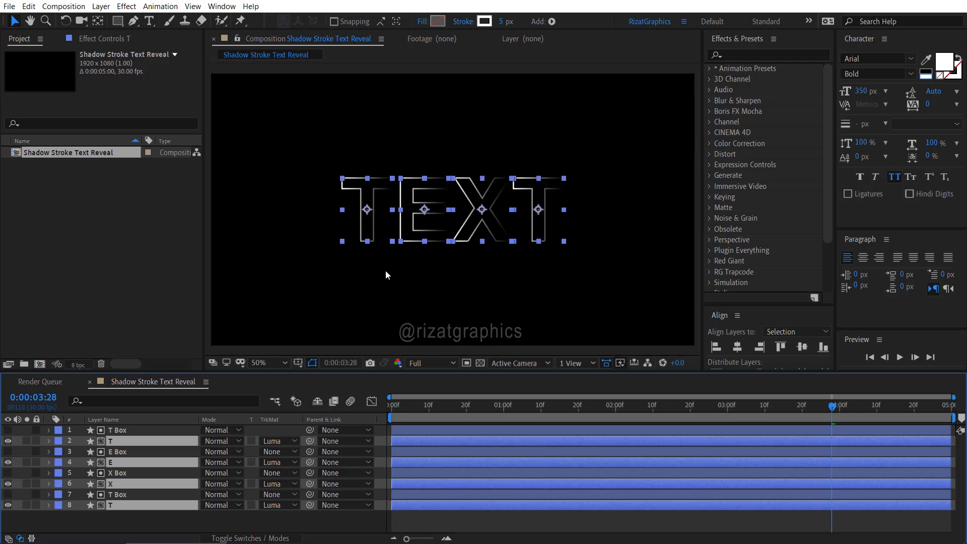
key(Home)
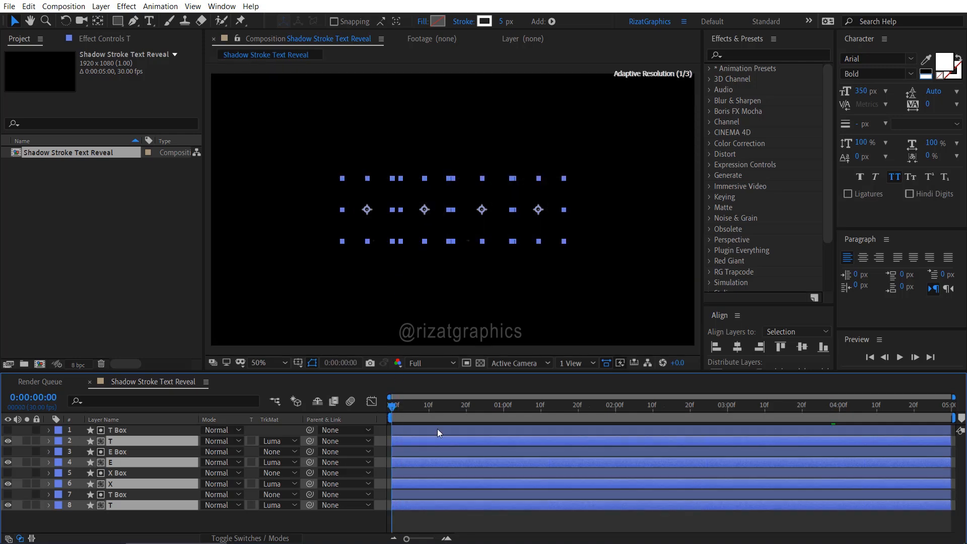
click(902, 358)
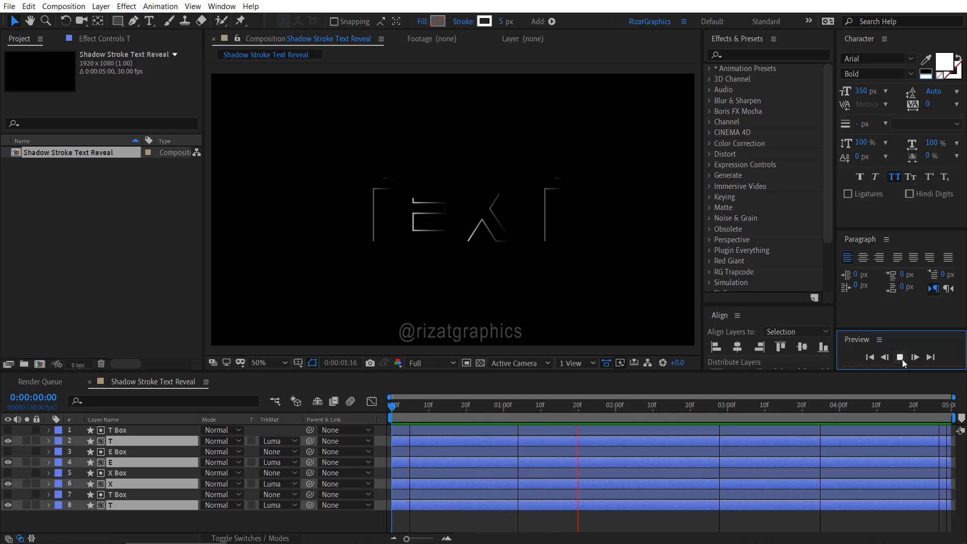
click(903, 359)
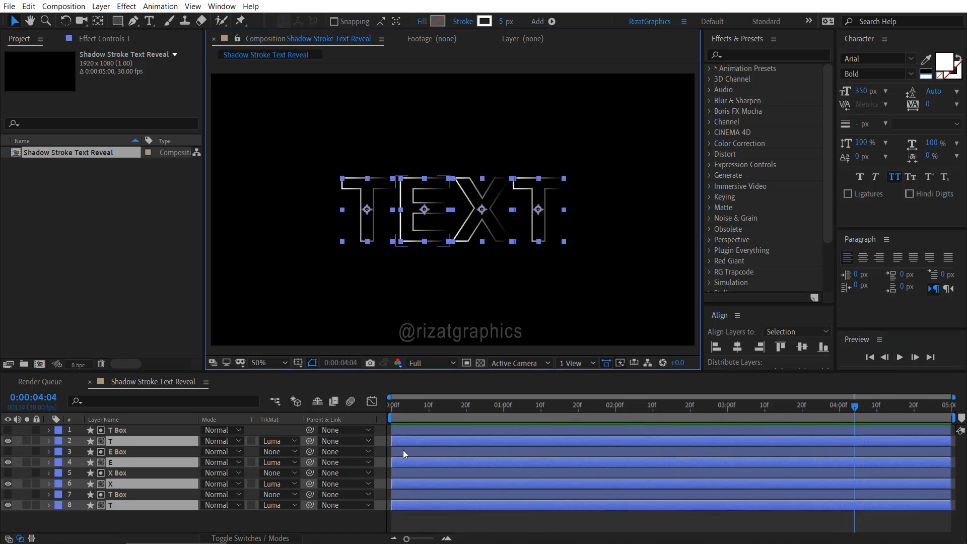
Pre-compose all letter and box layers into a new composition named Stroke Build
click(126, 519)
click(126, 506)
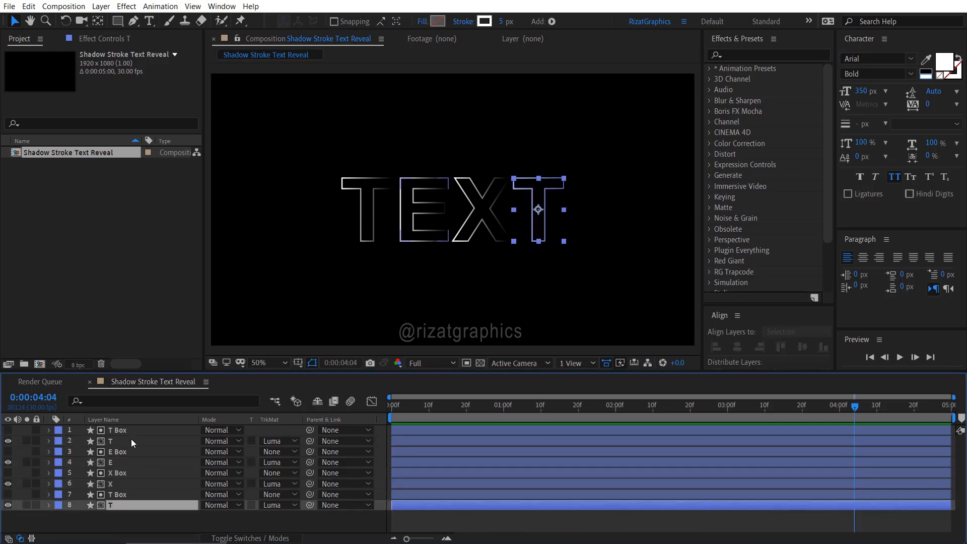
shift+click(131, 435)
right_click(131, 435)
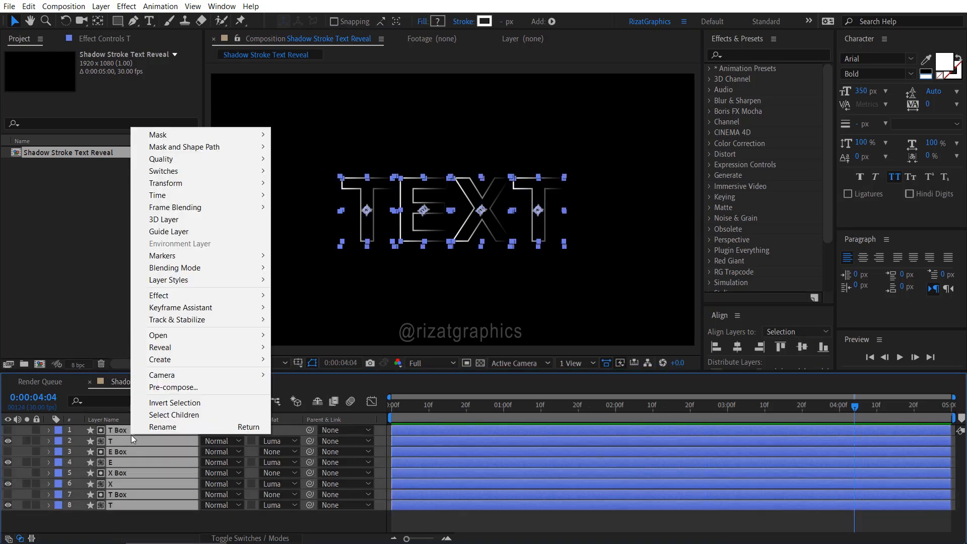
click(190, 391)
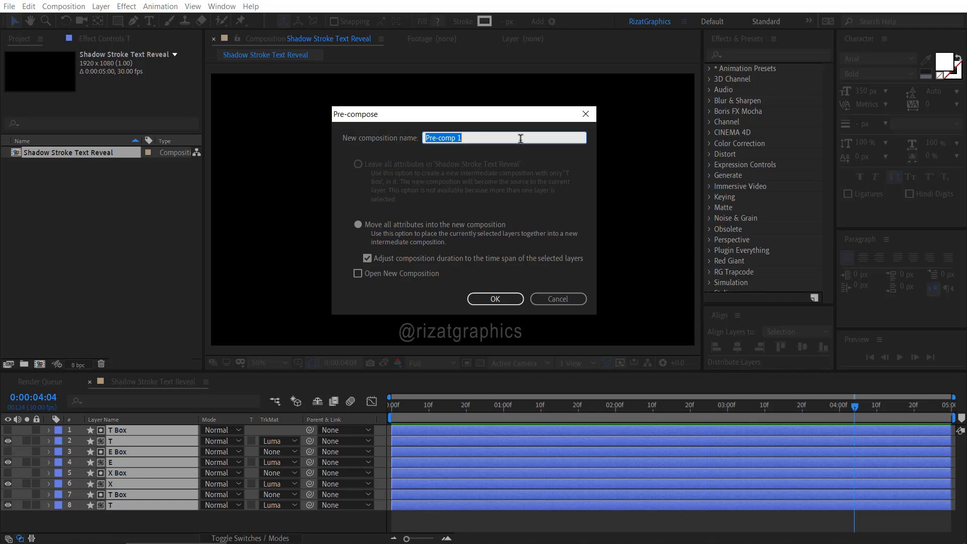
text(Stroke Build)
click(512, 299)
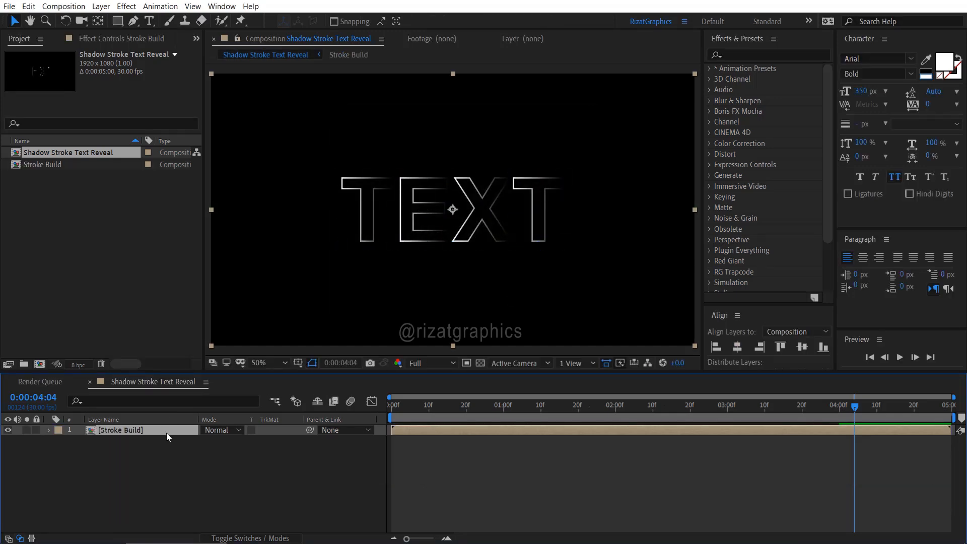
Find the VC Reflect effect and apply it to the Stroke Build layer
click(773, 54)
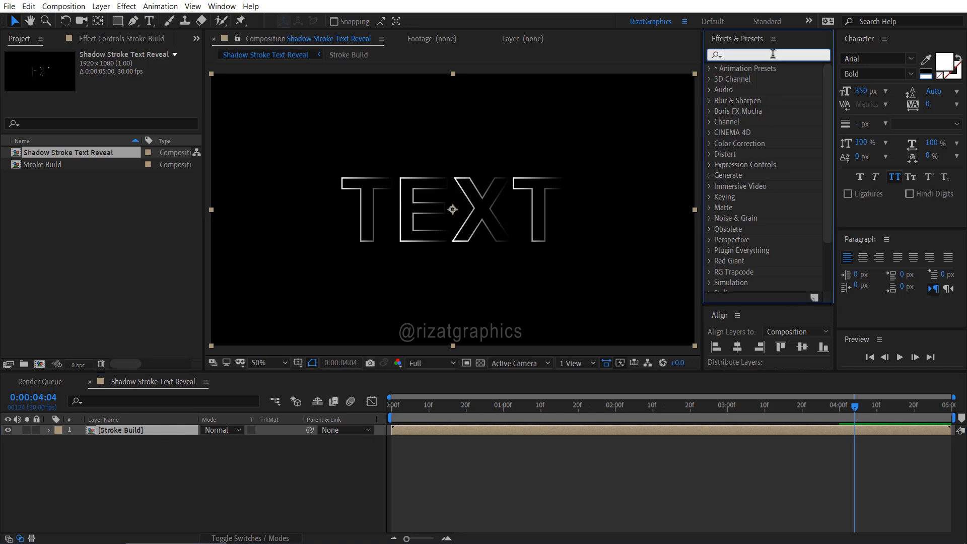
text(vc ref)
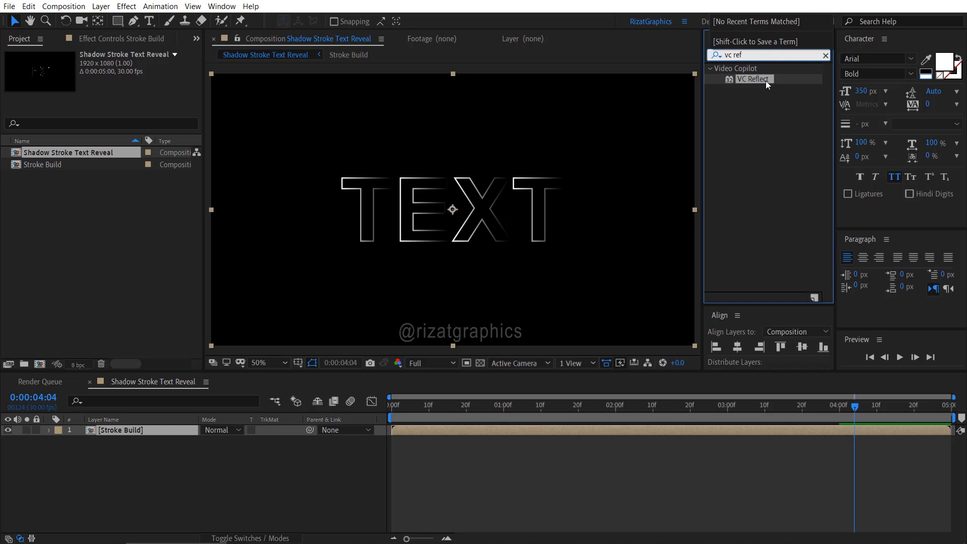
drag(766, 80, 553, 186)
drag(445, 212, 445, 211)
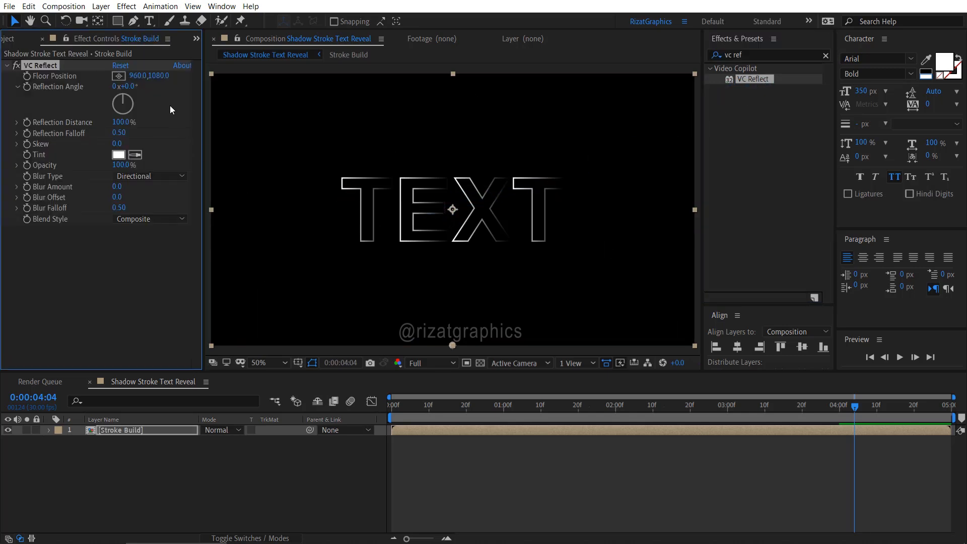
Move the VC Reflect floor position to just below the text, at about 952, 678
drag(120, 76, 94, 76)
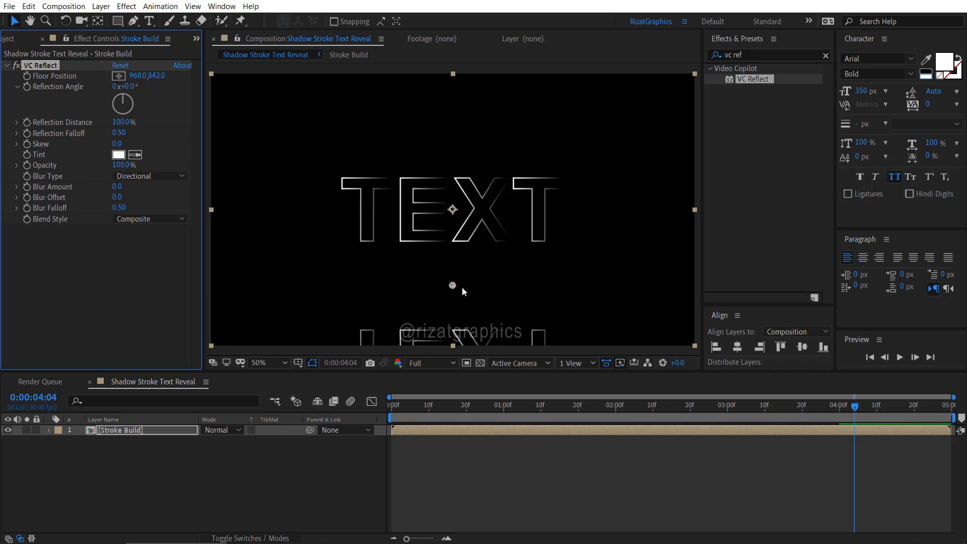
drag(453, 285, 453, 243)
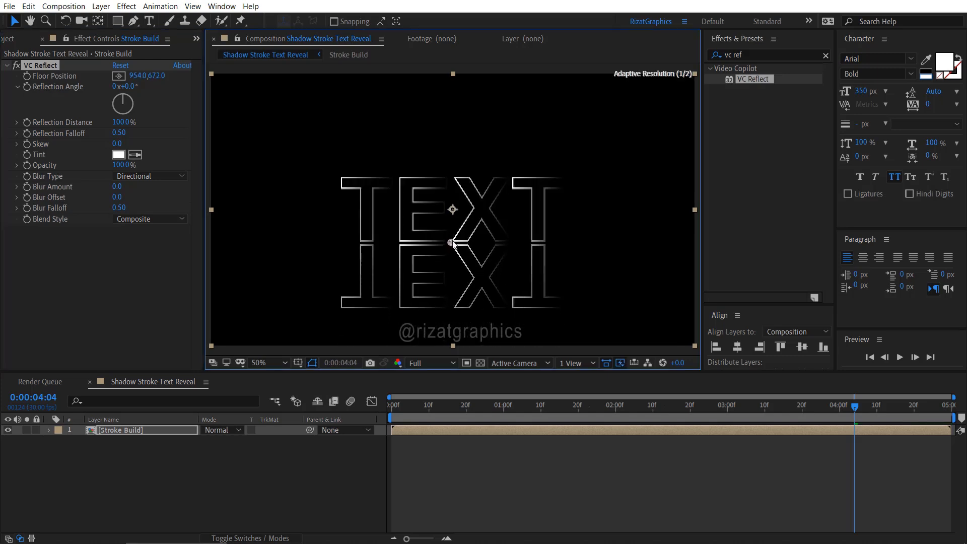
drag(453, 246, 452, 247)
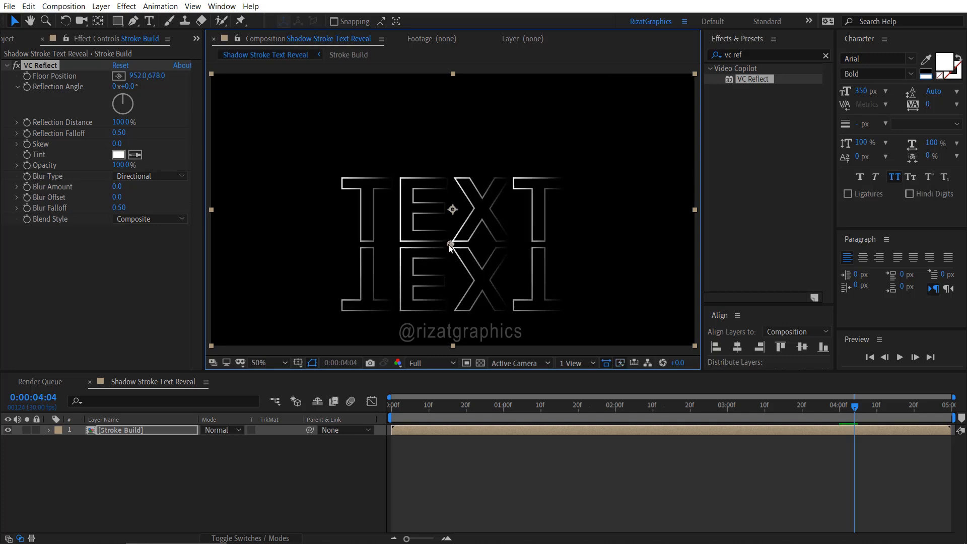
Set the VC Reflect Reflection Falloff to 0.12 and its Opacity to 50%
click(122, 135)
click(126, 134)
key(BackSpace)
text(12)
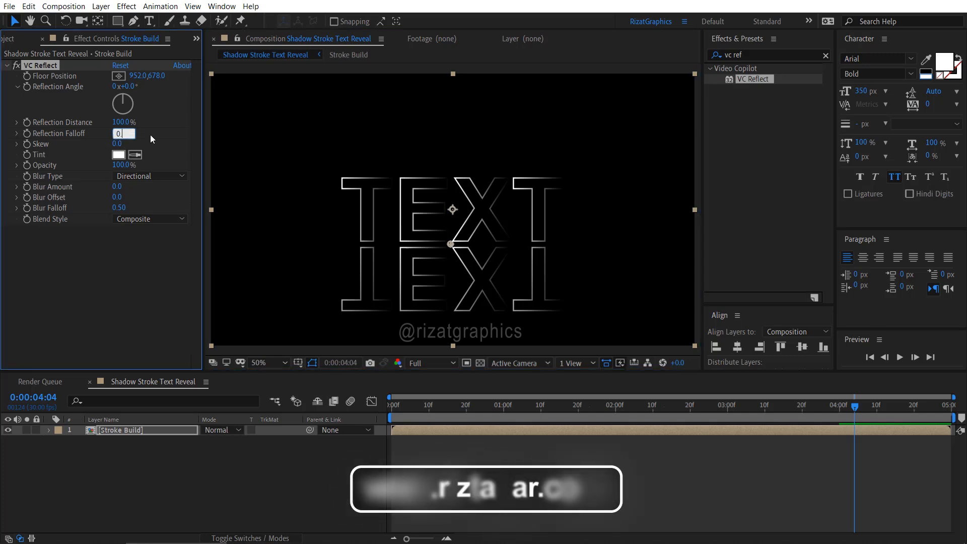
key(Return)
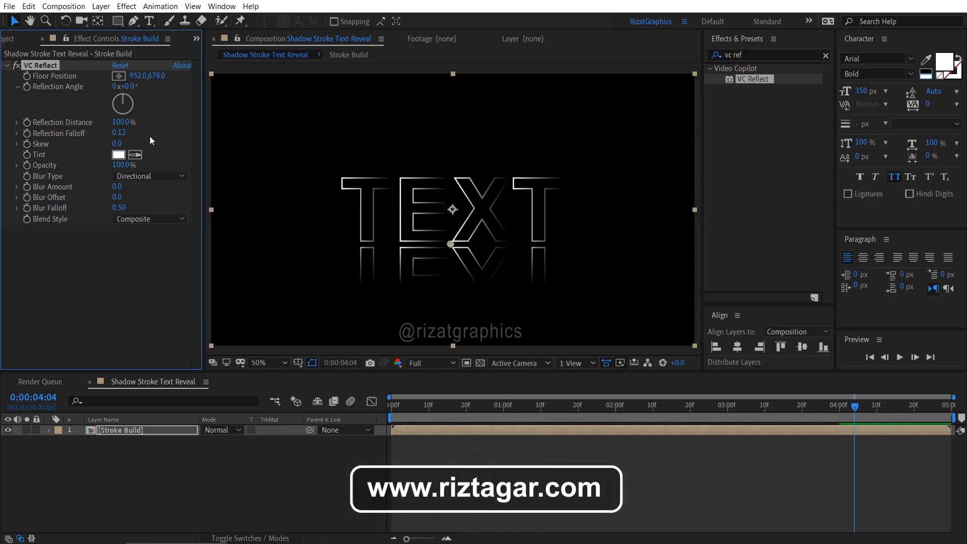
click(134, 164)
text(50)
key(Return)
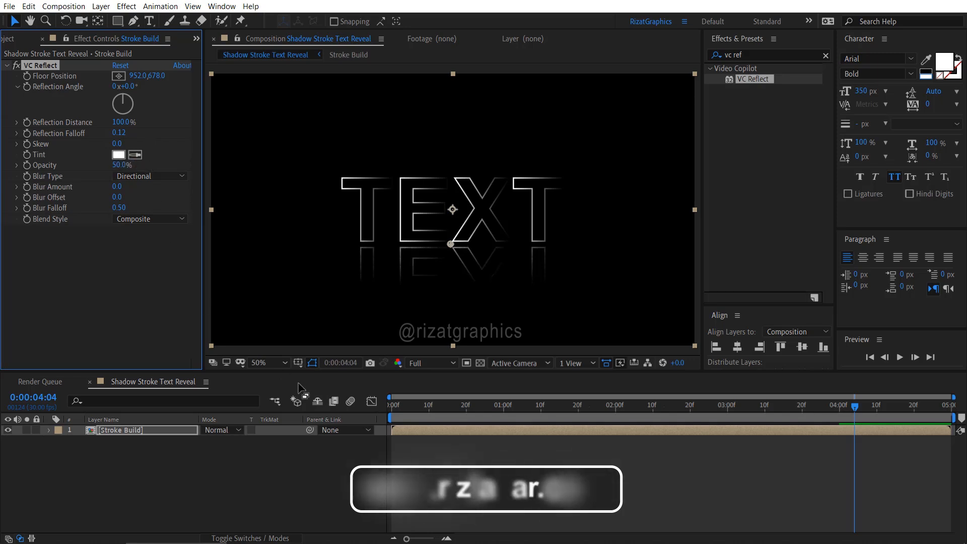
Preview the text reveal with its reflection from the first frame
drag(409, 409, 374, 409)
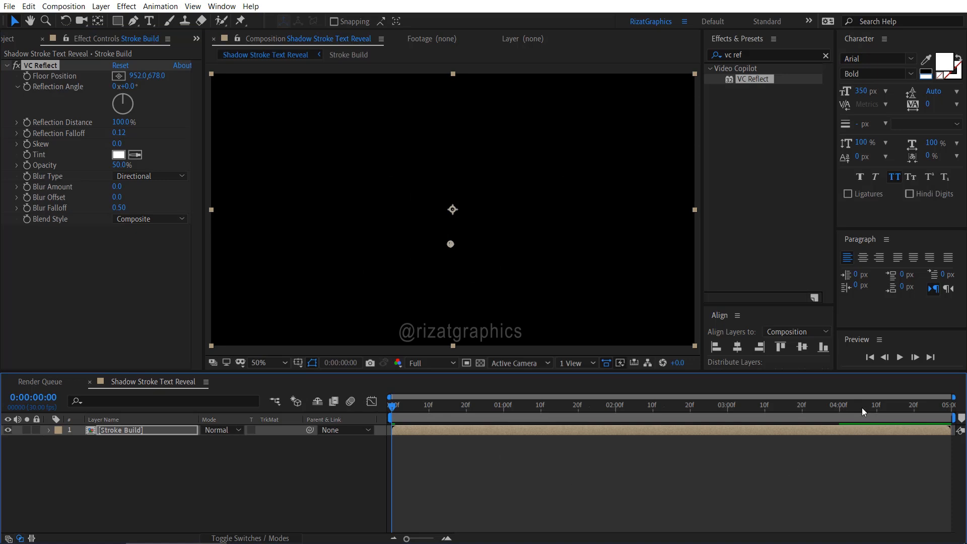
click(900, 358)
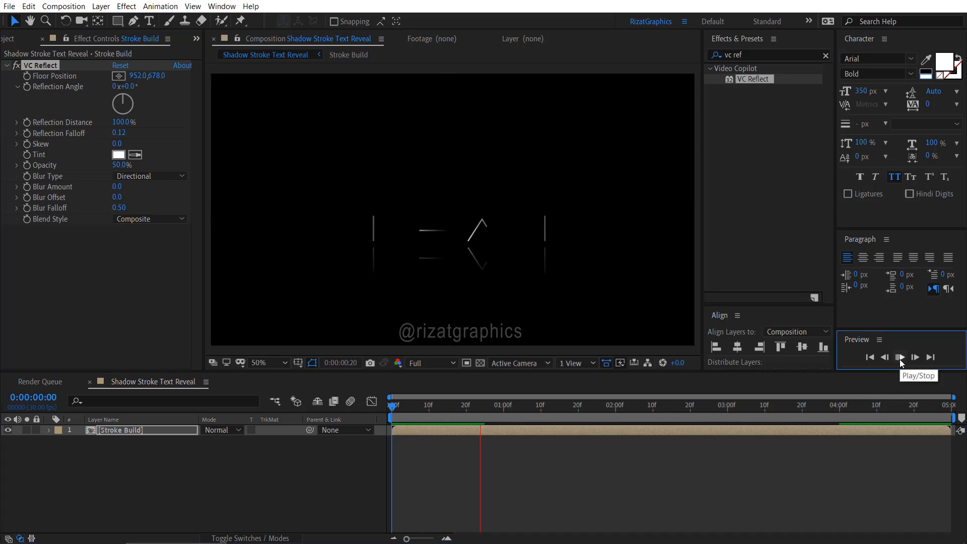